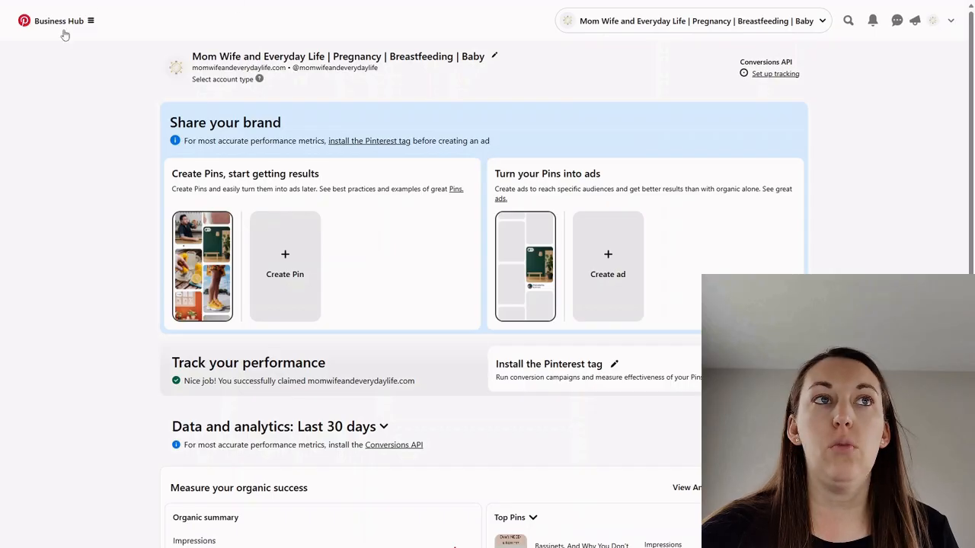
- Open the page for creating an organic Pin from the Business Hub
click(90, 20)
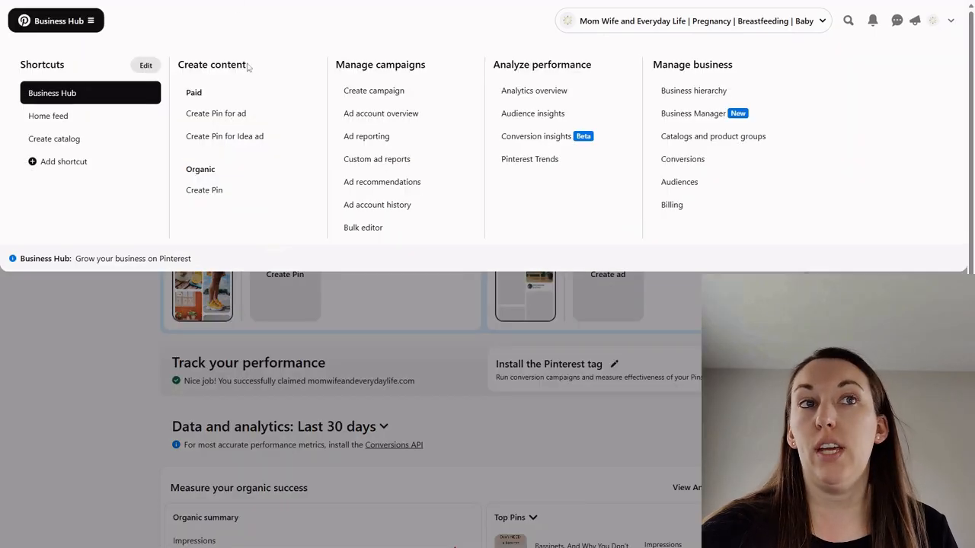
click(200, 191)
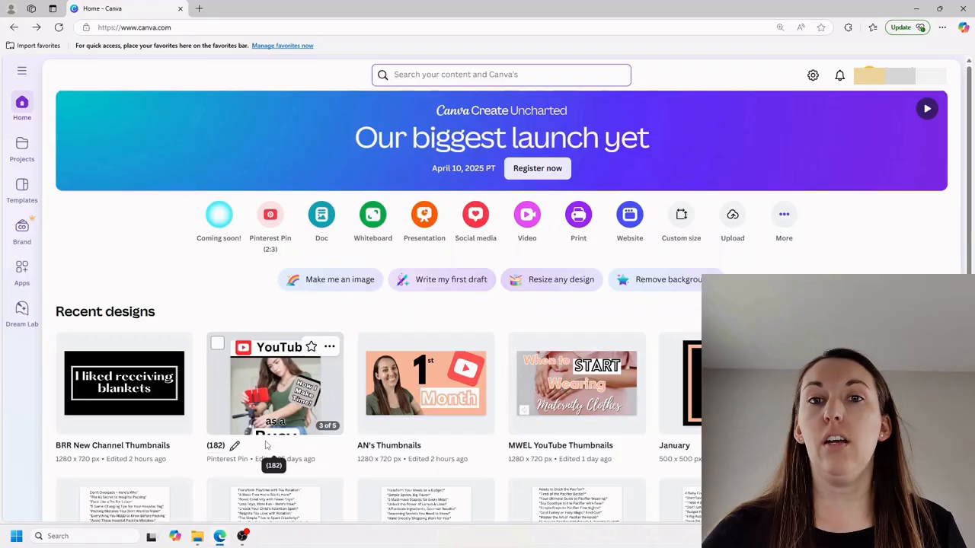
- Open the recent Pinterest Pin design (182) in Canva and look through its five pages
click(284, 396)
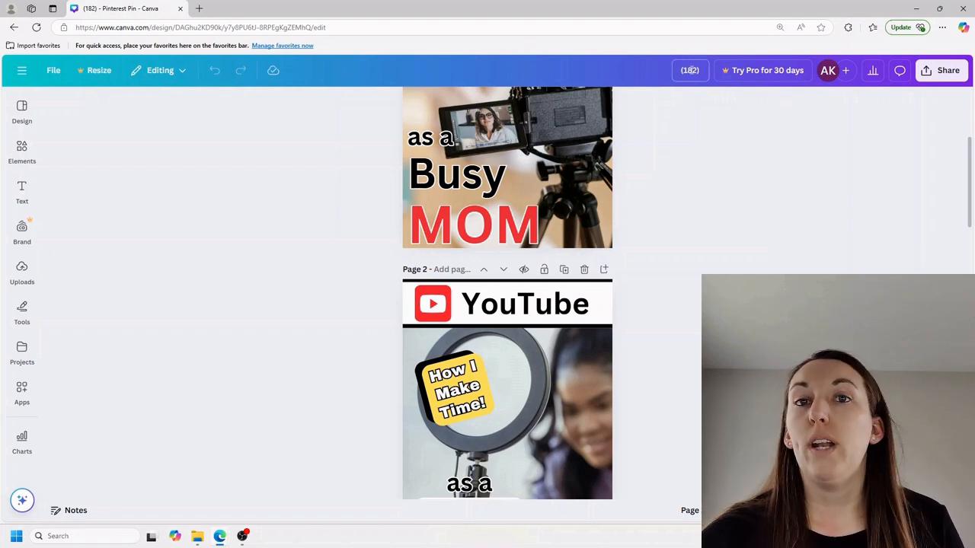
scroll(507, 329, down, 3)
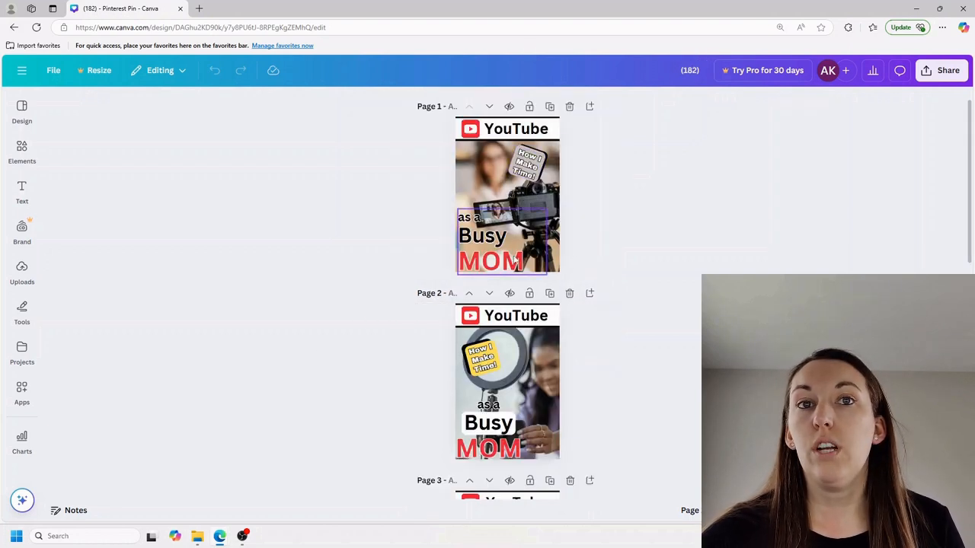
scroll(518, 347, down, 4)
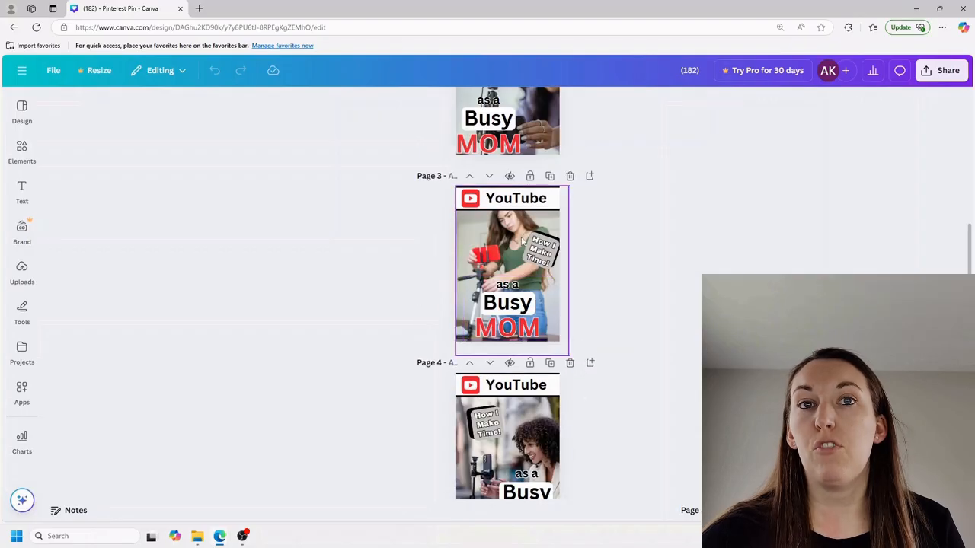
scroll(546, 277, down, 2)
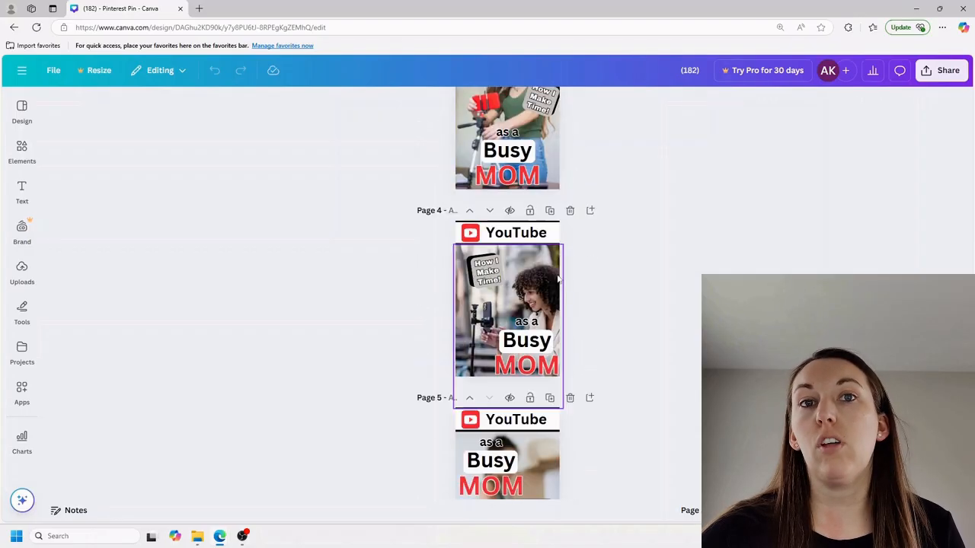
scroll(553, 280, down, 1)
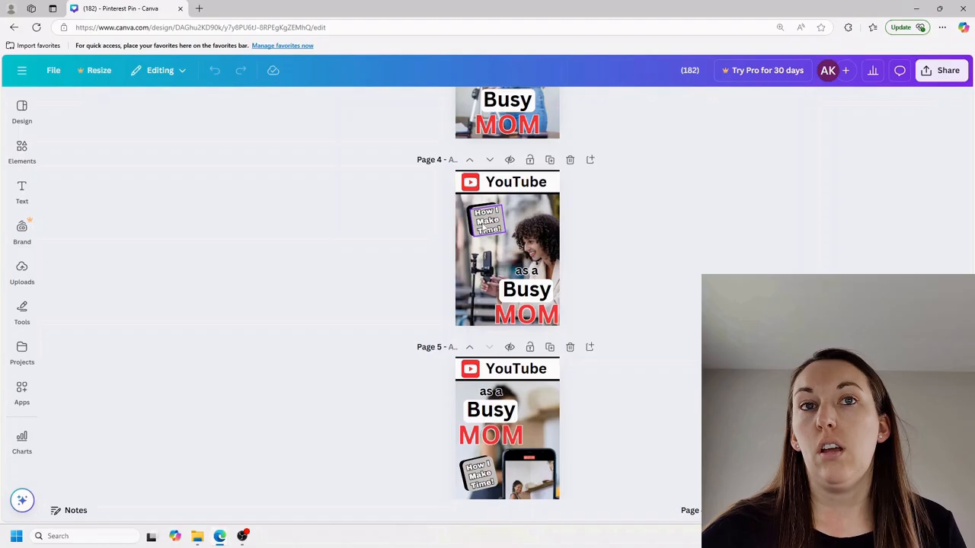
scroll(482, 227, up, 2)
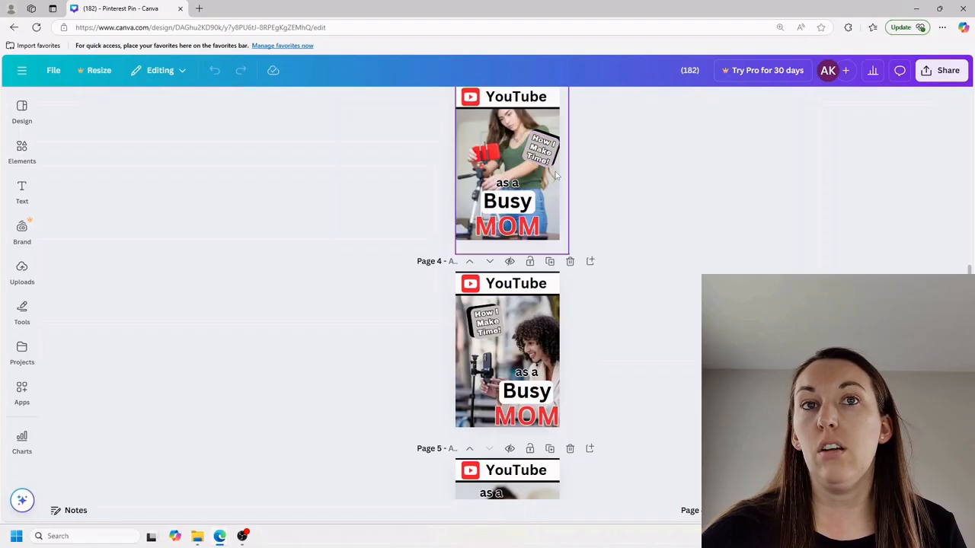
scroll(551, 172, down, 3)
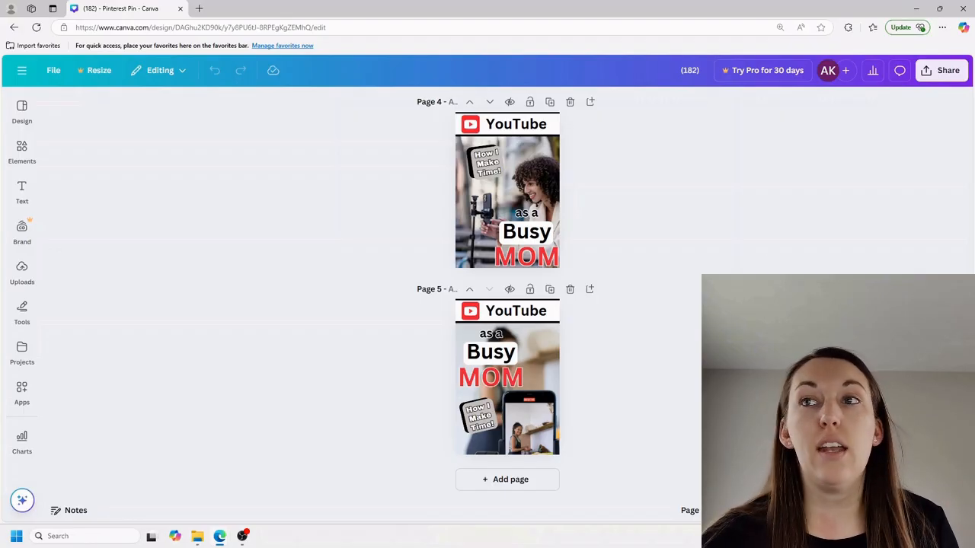
click(22, 392)
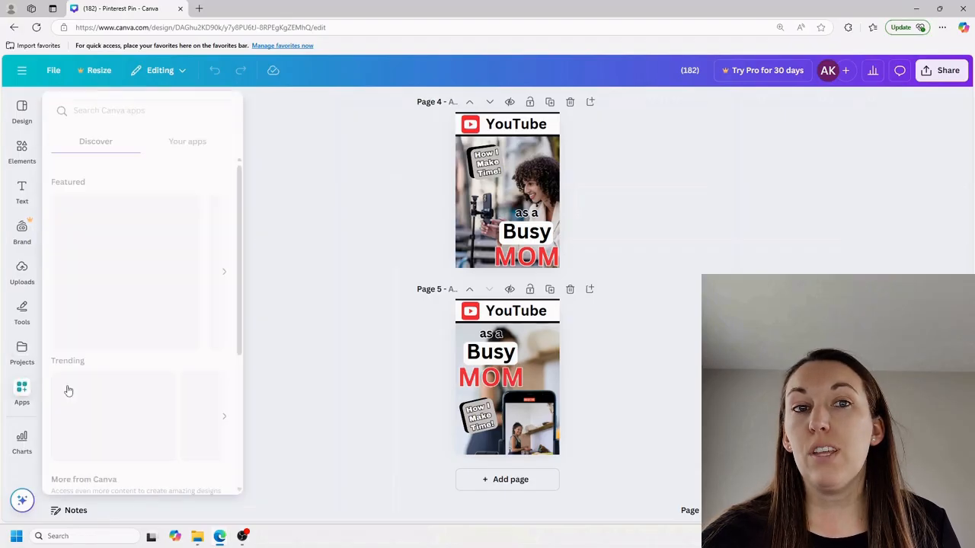
click(331, 358)
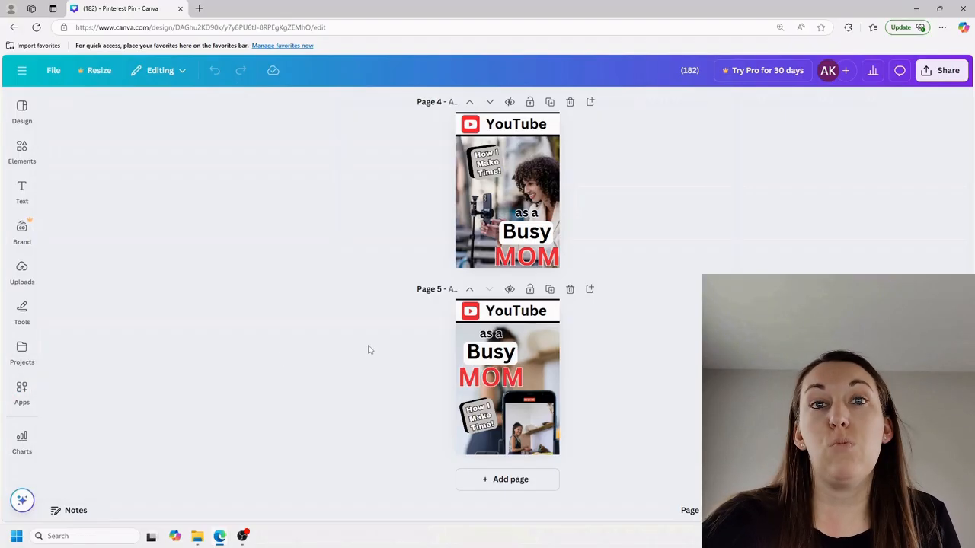
- Nudge the background photo on page 4 slightly and deselect it
click(533, 187)
mouse_move(533, 186)
mouse_down()
mouse_move(520, 182)
mouse_move(537, 178)
mouse_up()
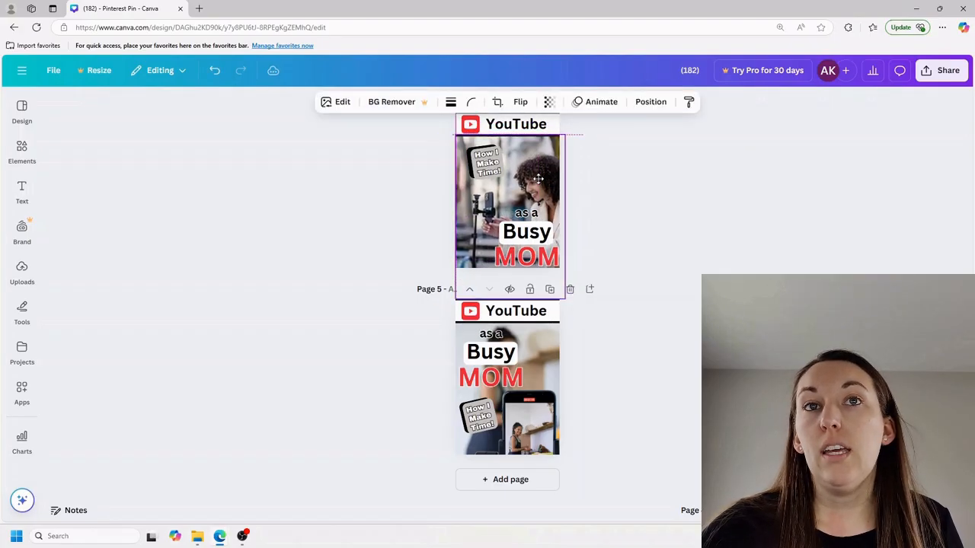
click(624, 186)
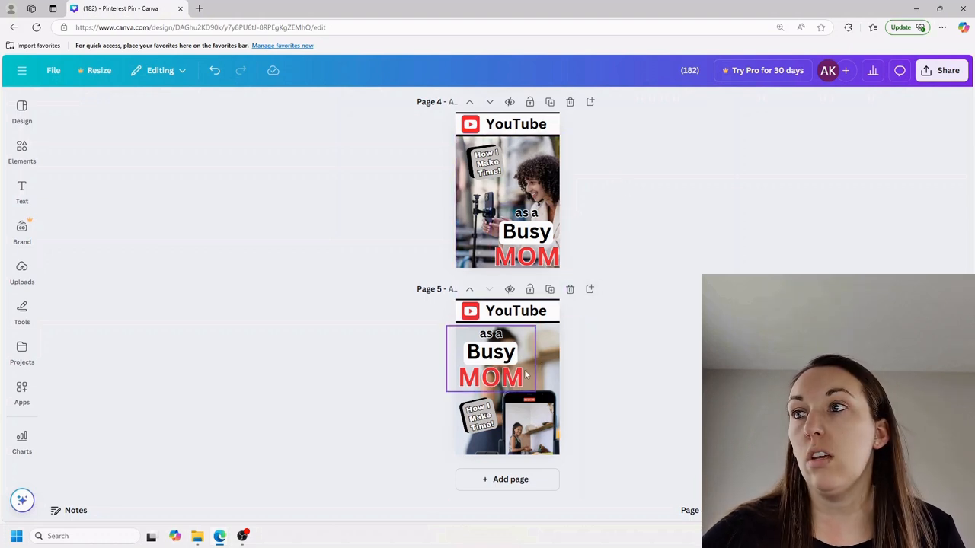
- Download pages 1–5 of the design as PNG files
scroll(604, 338, up, 2)
scroll(604, 338, up, 1)
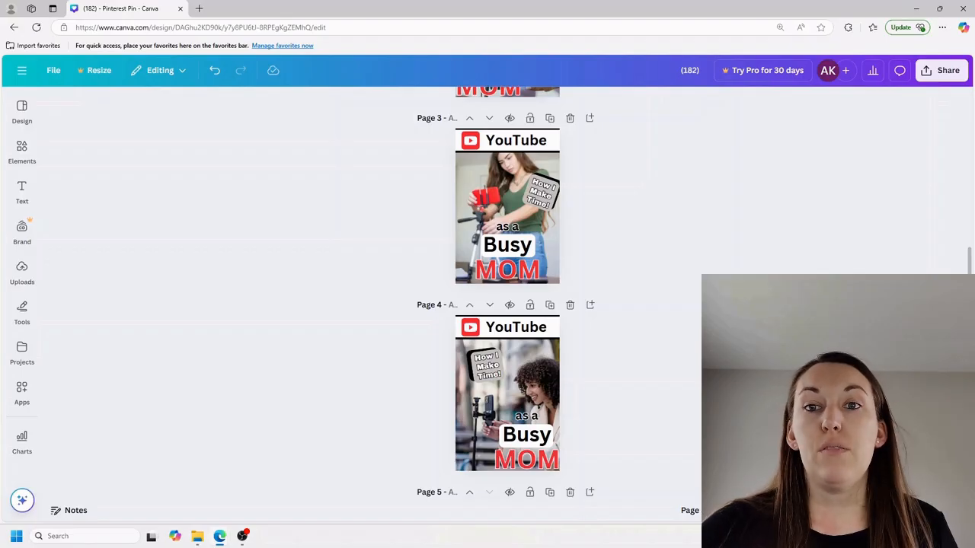
scroll(619, 339, down, 2)
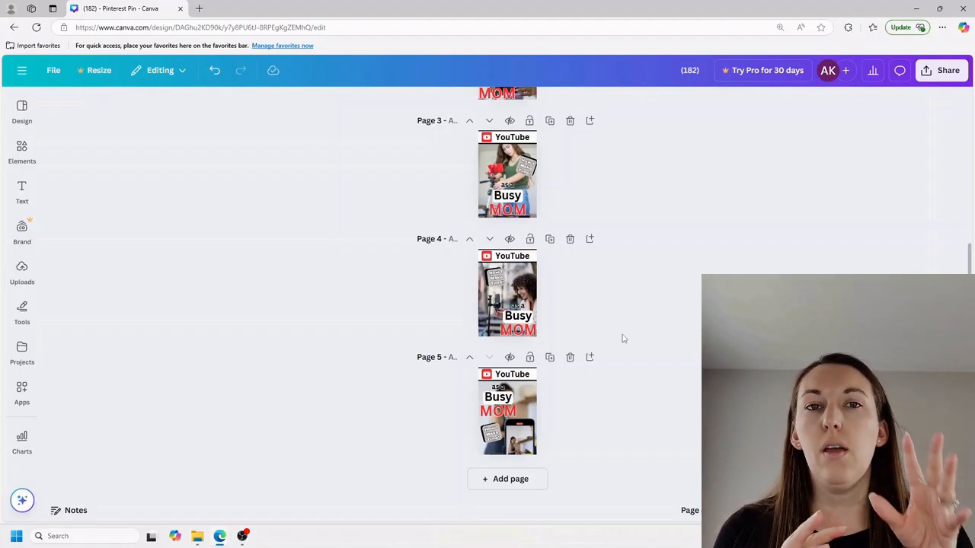
click(945, 70)
click(769, 304)
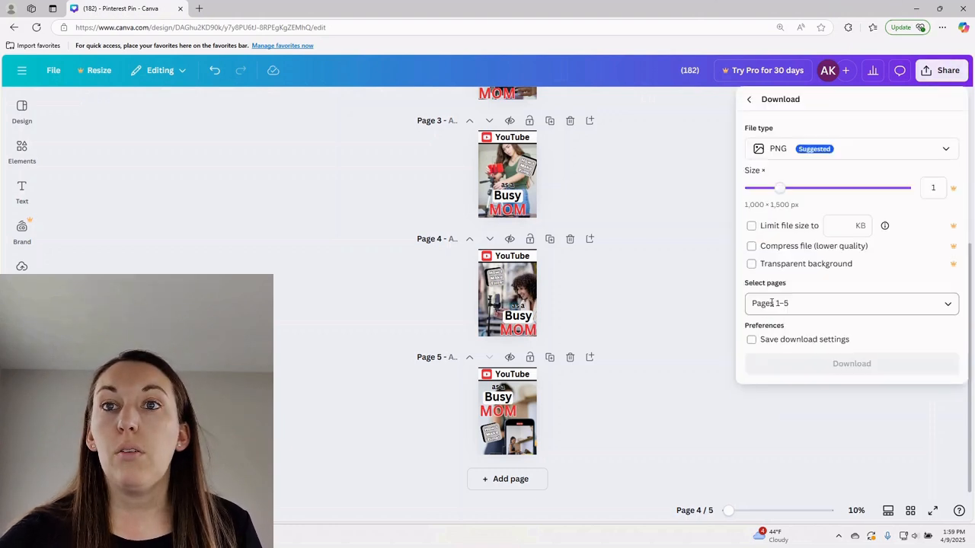
click(948, 306)
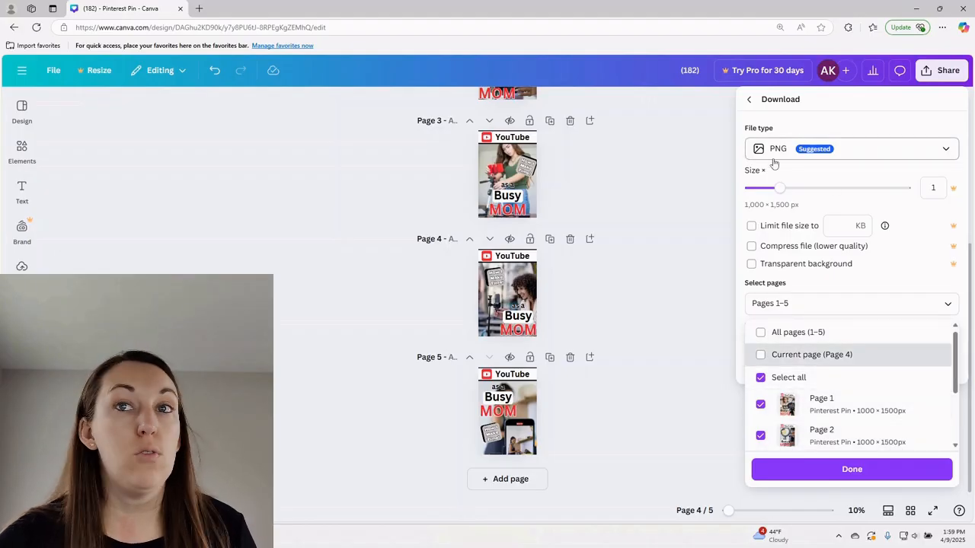
click(875, 469)
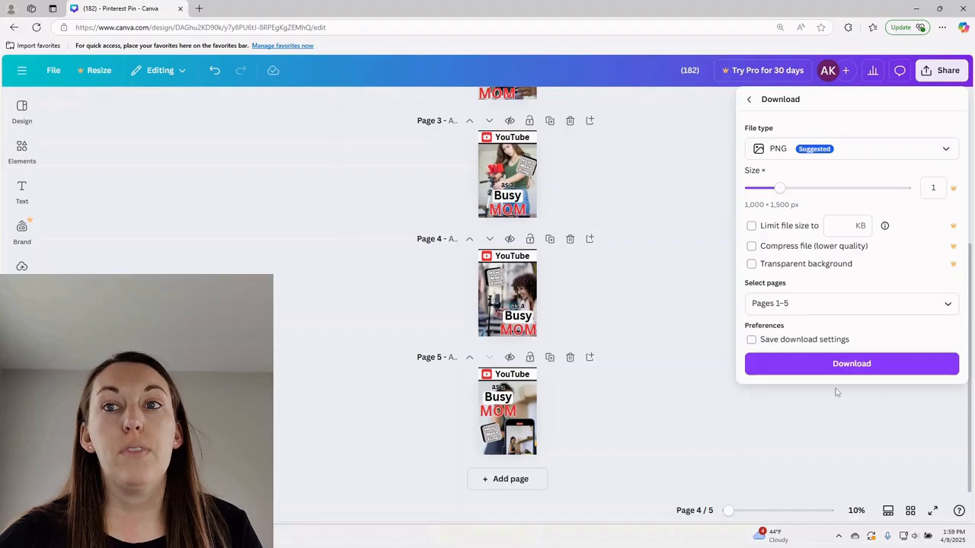
click(851, 366)
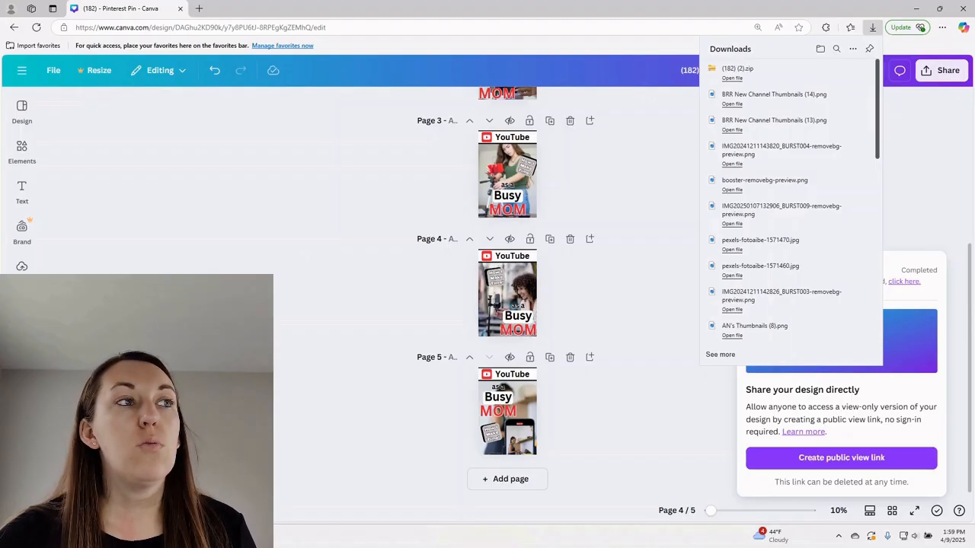
- Bring up the MWEL PINS 2025 folder in File Explorer, enlarge its window and look over the numbered folders
key(super+shift+s)
drag(203, 70, 229, 67)
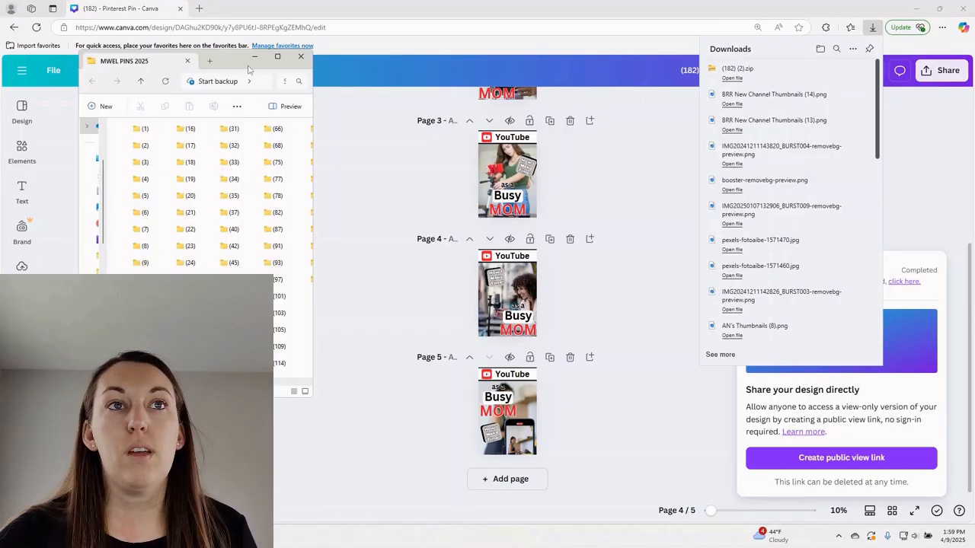
drag(312, 398, 572, 447)
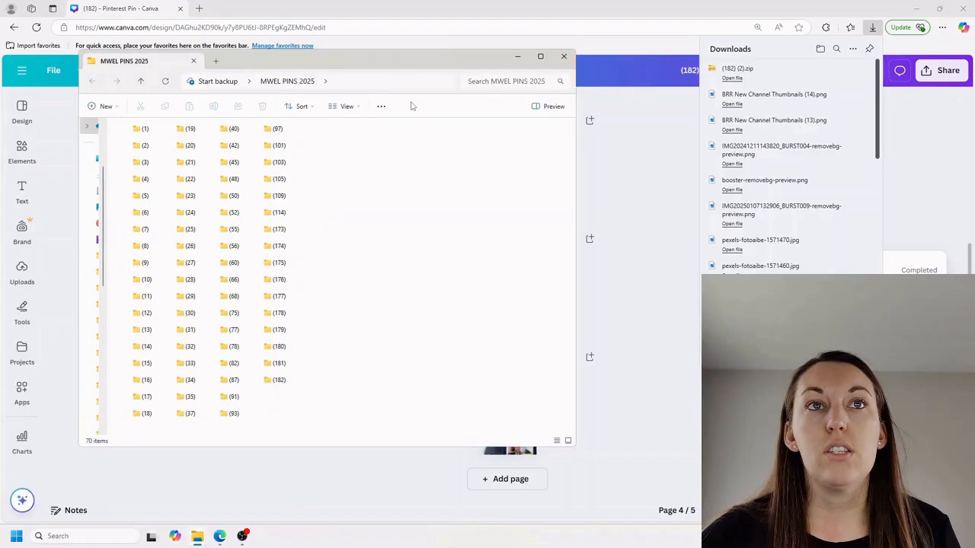
drag(381, 59, 362, 27)
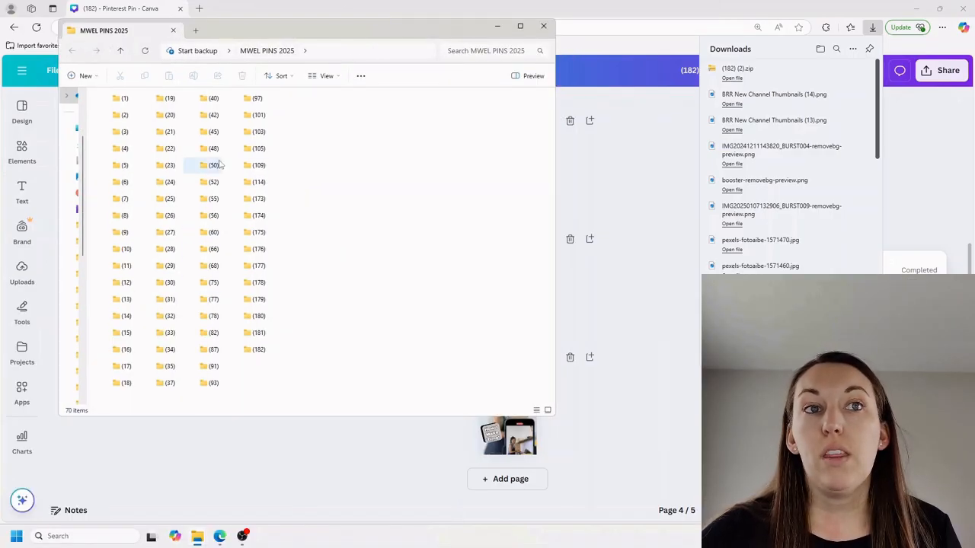
click(605, 38)
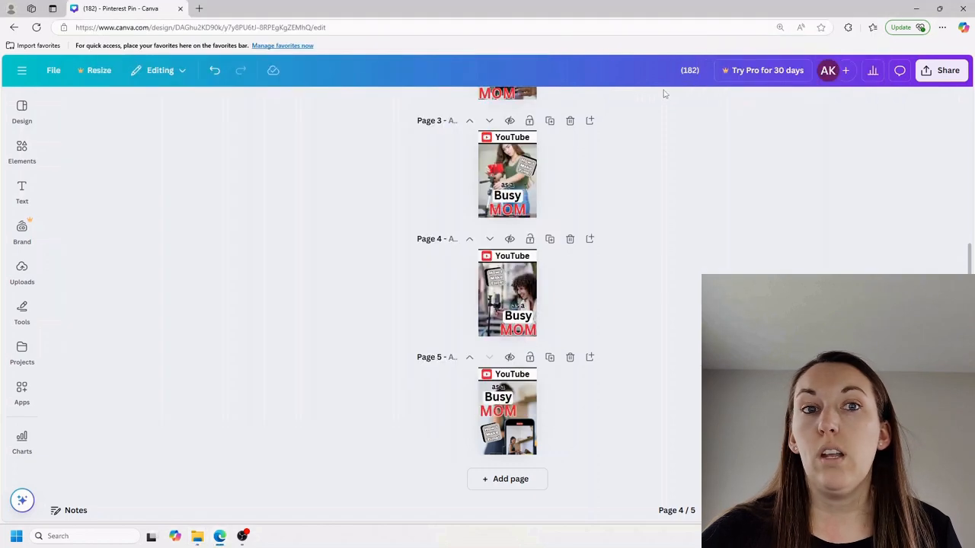
- Open the (182) folder in MWEL PINS 2025, check its used subfolder and return to (182)
click(196, 536)
double_click(261, 350)
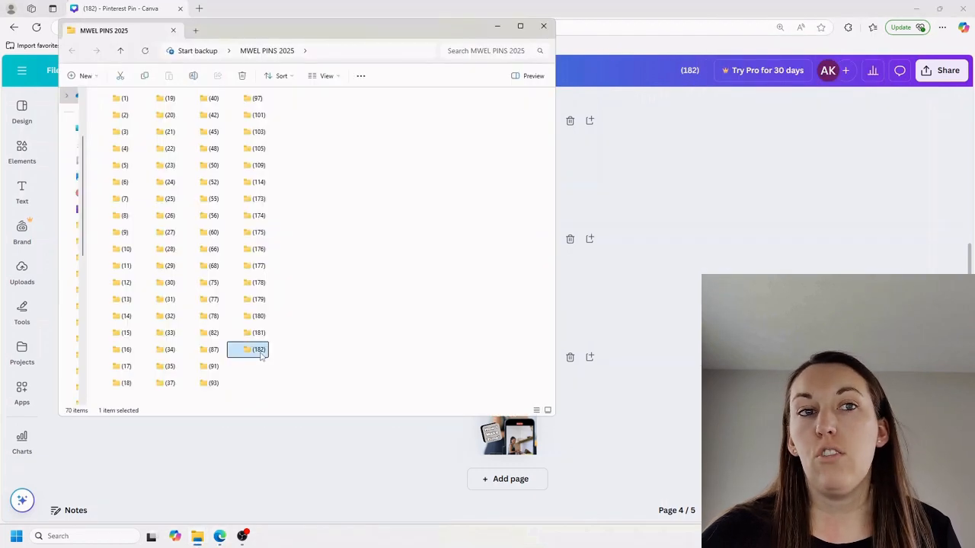
click(135, 128)
double_click(134, 128)
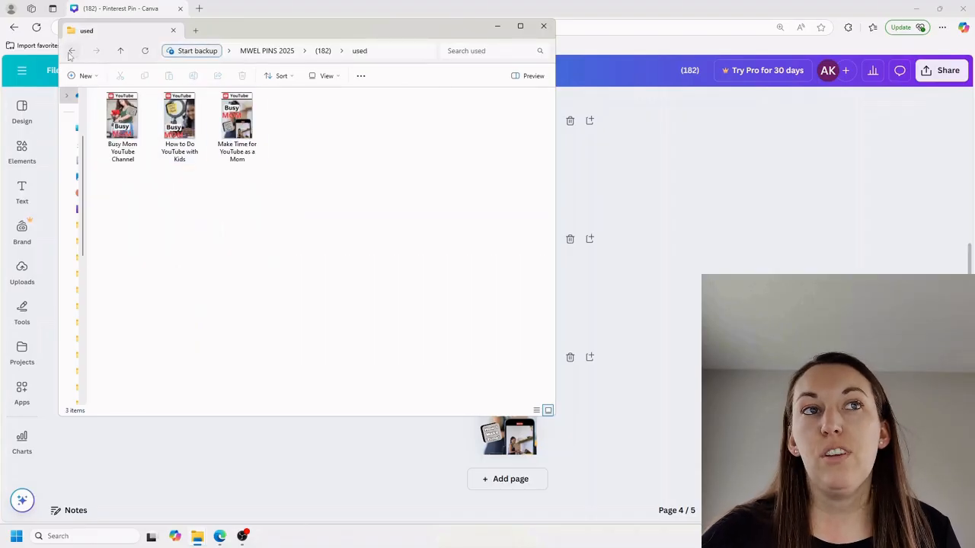
click(72, 50)
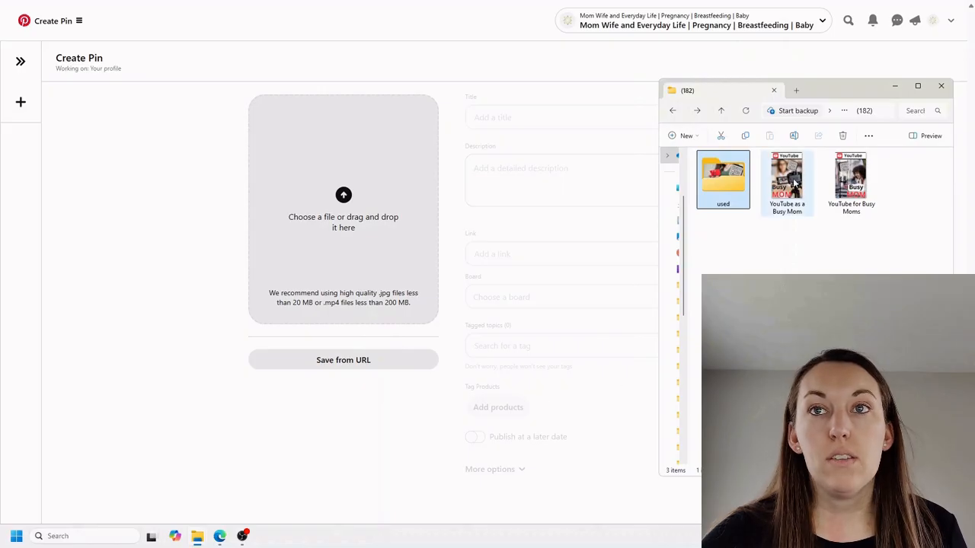
- Upload the image "YouTube as a Busy Mom" to the new Pin in Pinterest and move that file into the used folder
drag(792, 182, 787, 218)
drag(373, 314, 373, 314)
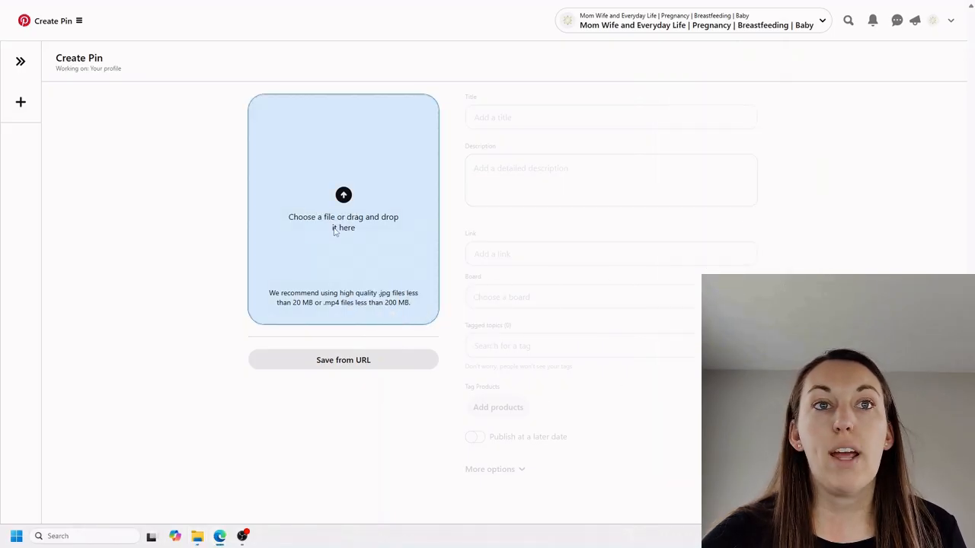
click(797, 192)
drag(797, 192, 724, 191)
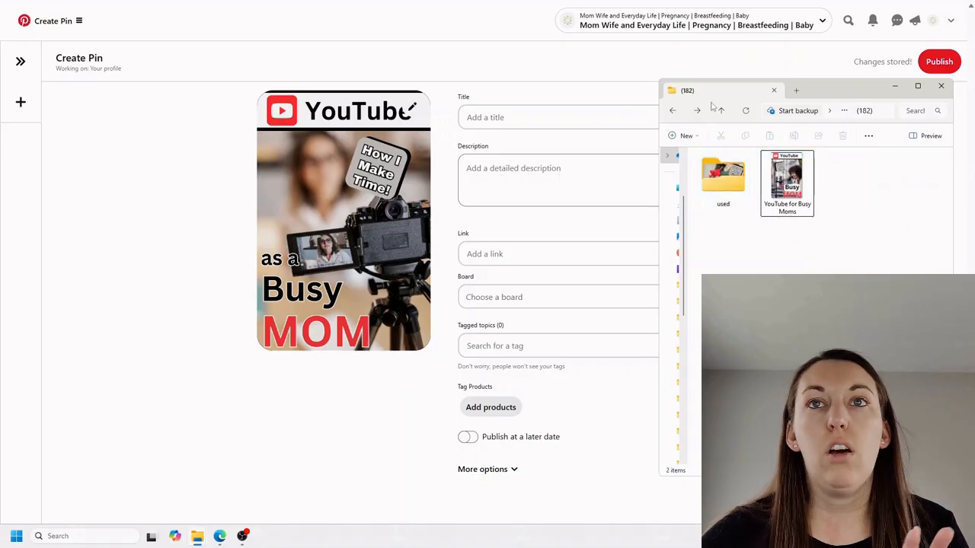
click(942, 86)
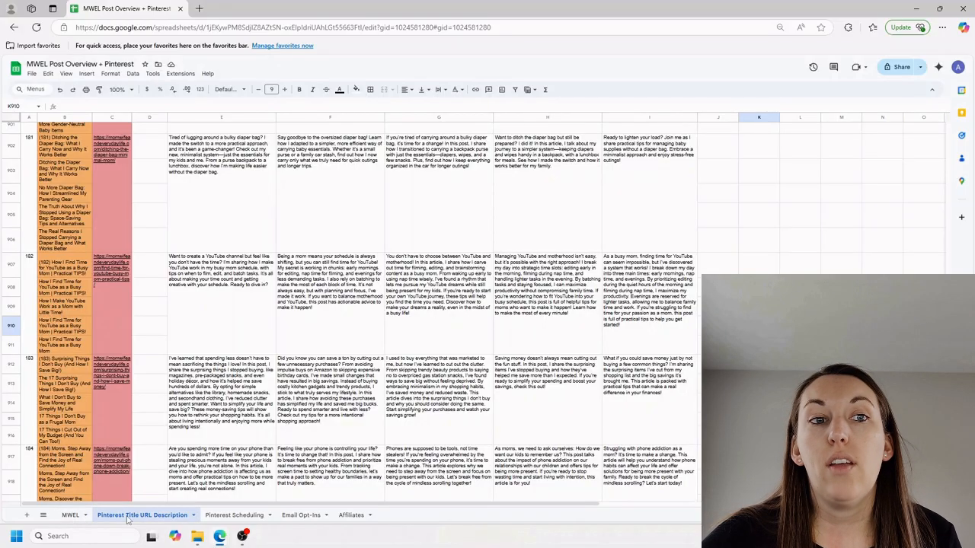
- Look over the MWEL article overview sheet in Google Sheets and return to the Pinterest Title URL Description sheet
click(72, 517)
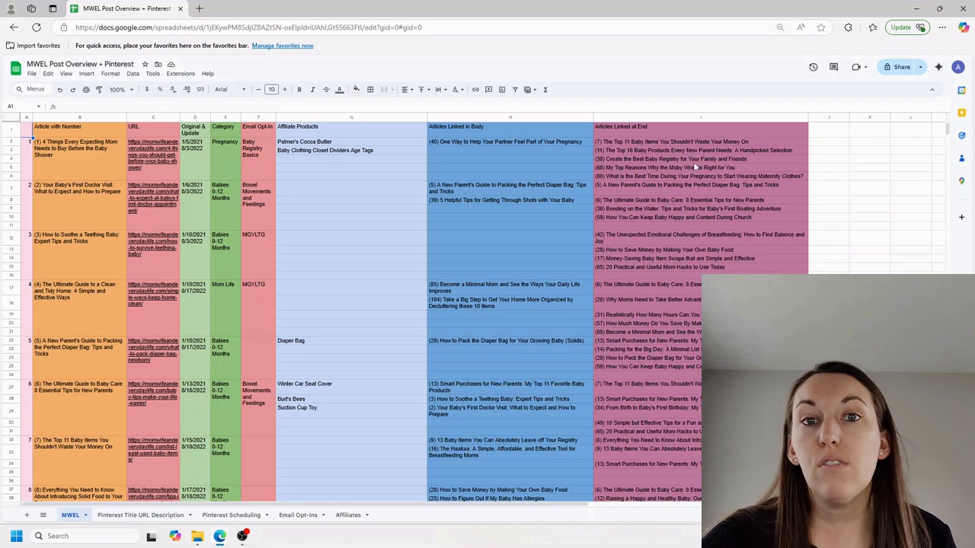
click(128, 518)
scroll(213, 424, up, 5)
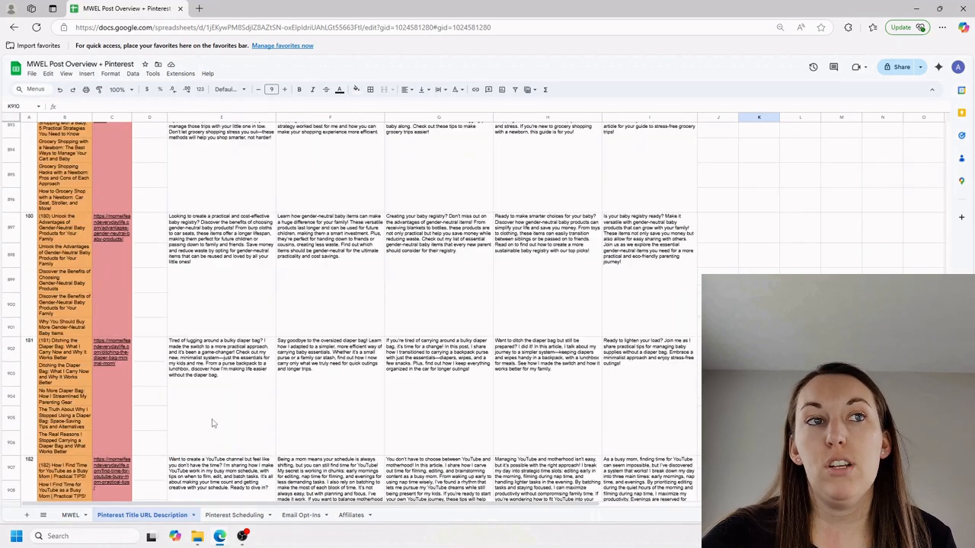
- Go through the five alternative Pin titles for article 182 in cells B907 to B911
scroll(70, 242, down, 5)
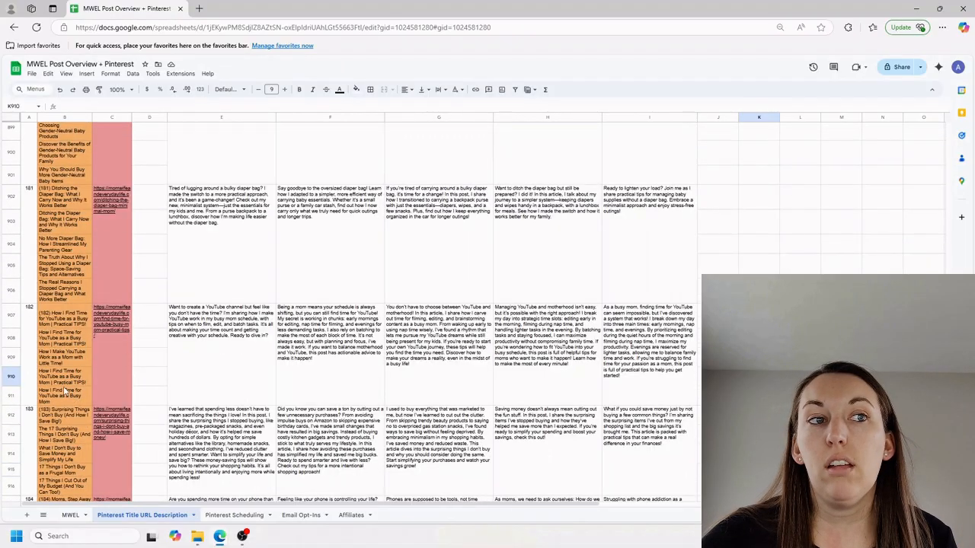
click(61, 324)
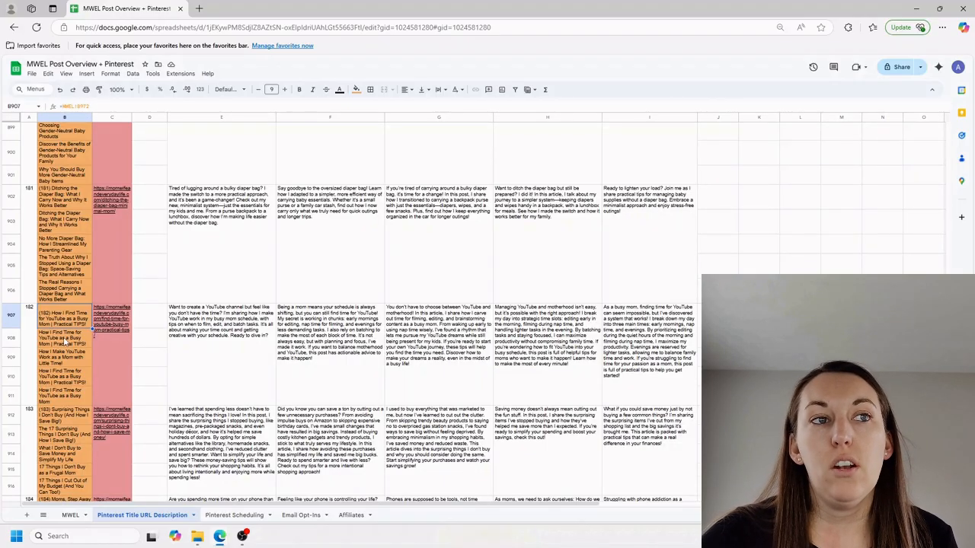
click(66, 343)
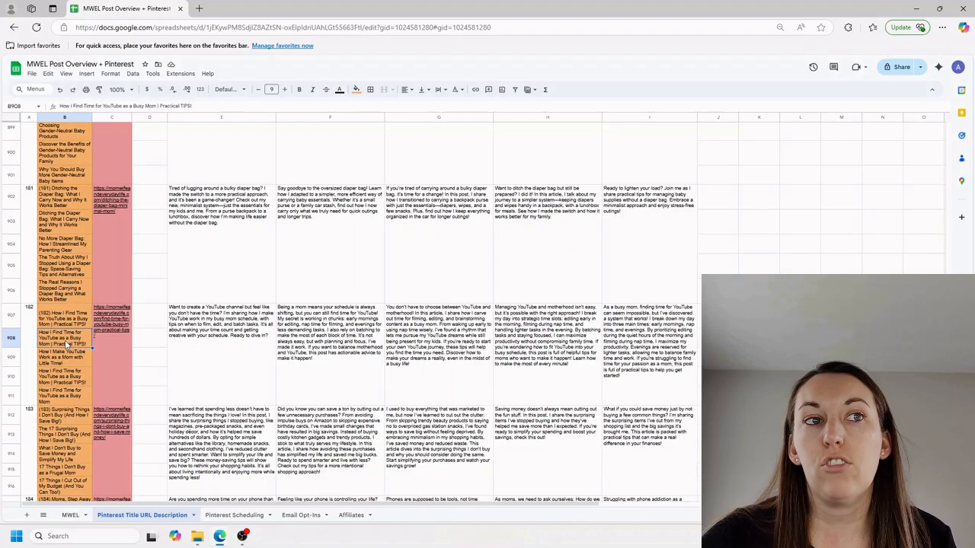
click(75, 363)
click(75, 376)
click(76, 397)
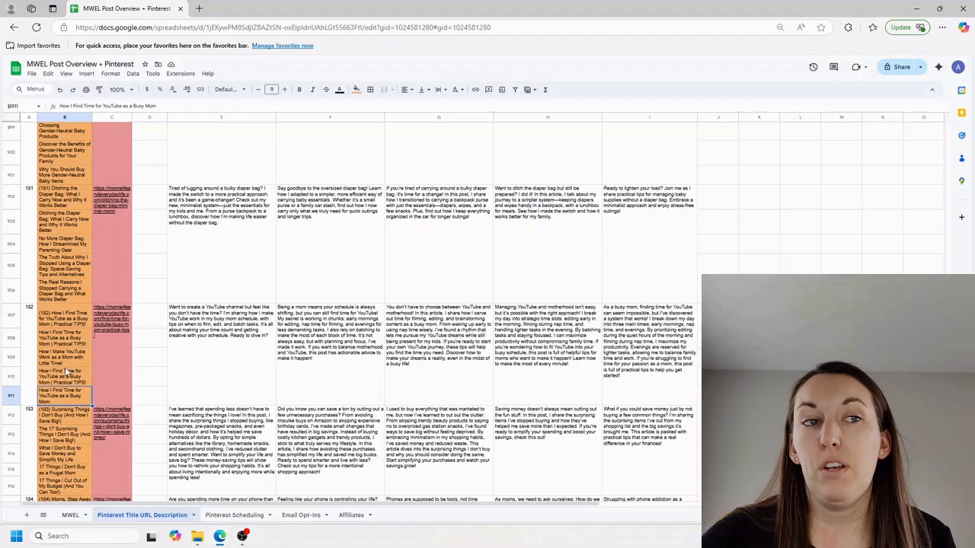
- Go through the article URL in C907 and the five alternative Pin descriptions for article 182 in cells E907 to I907
click(120, 339)
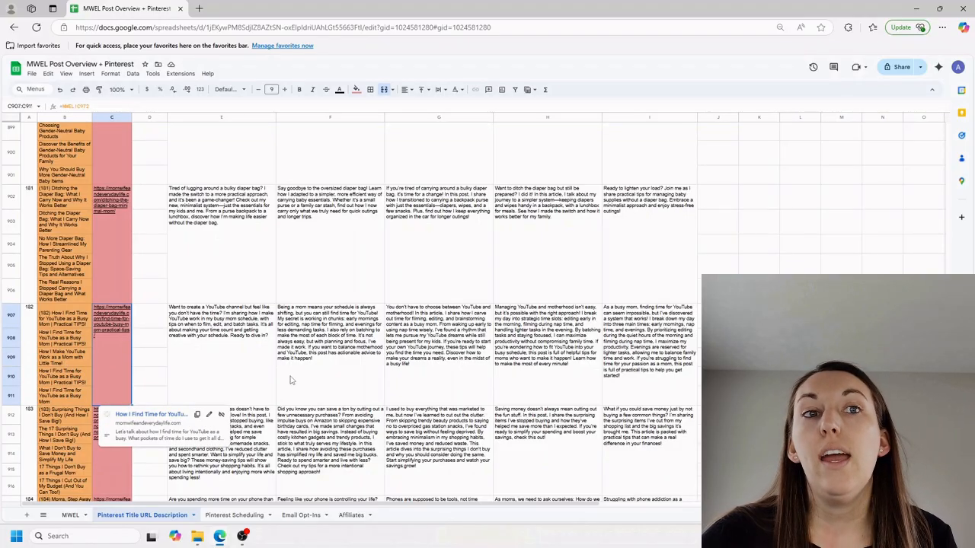
click(259, 364)
click(351, 373)
click(443, 371)
click(561, 372)
click(663, 372)
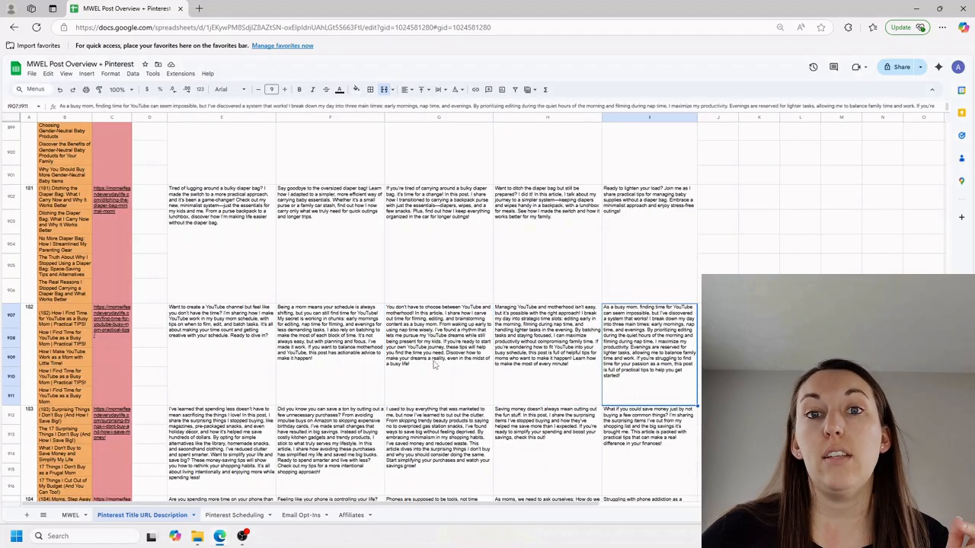
click(247, 342)
click(335, 354)
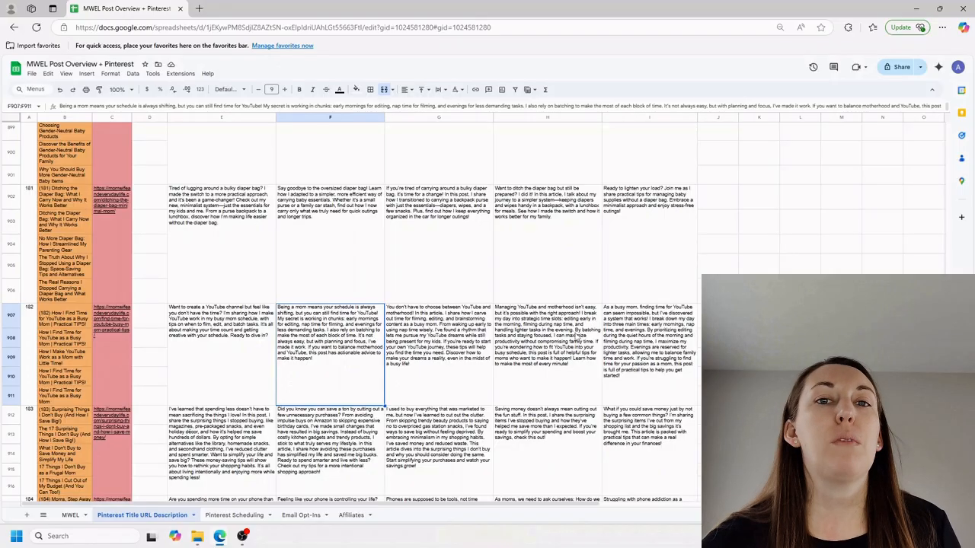
- Shrink the spreadsheet window beside Pinterest and copy the B909 title "How I Make YouTube Work as a Mom with Little Time!" into the Pin's title
click(939, 8)
drag(935, 139, 330, 139)
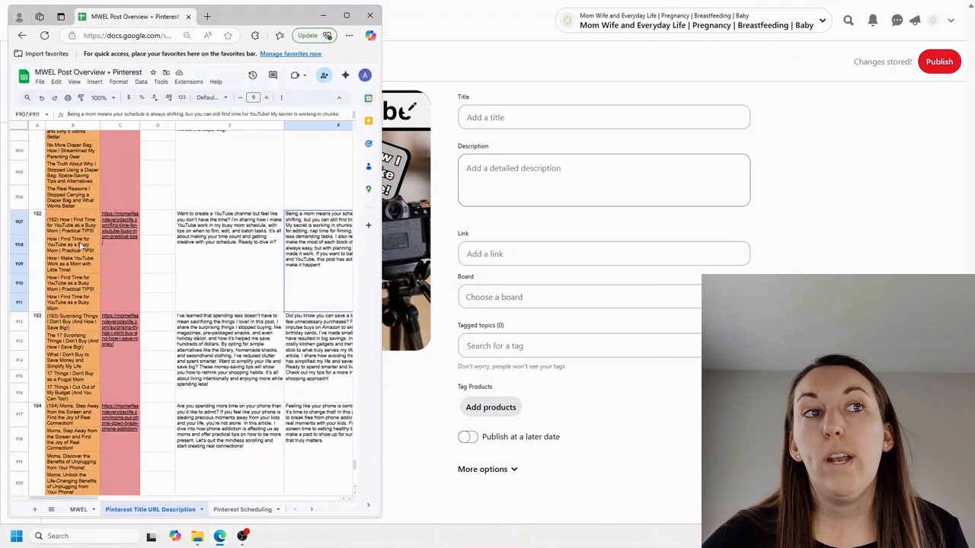
click(86, 271)
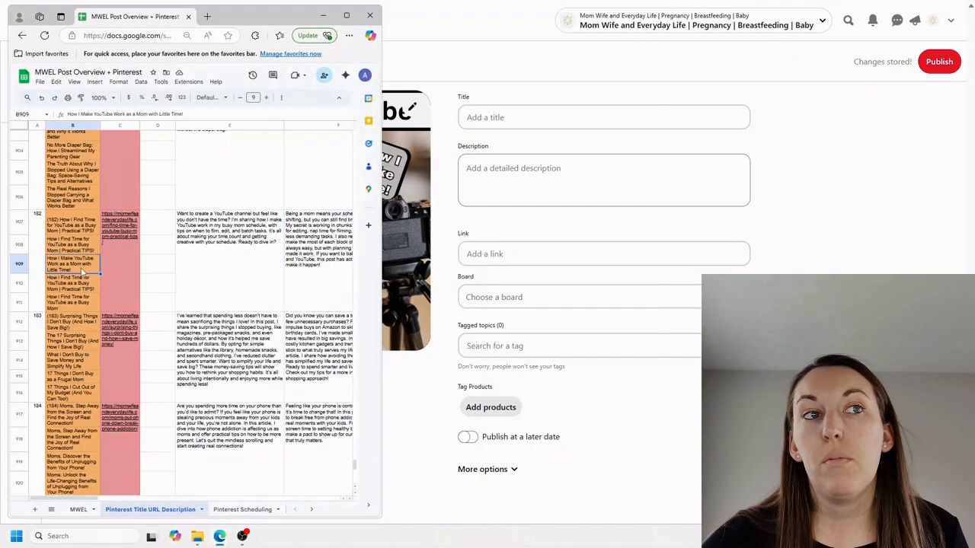
triple_click(123, 116)
right_click(123, 116)
click(155, 179)
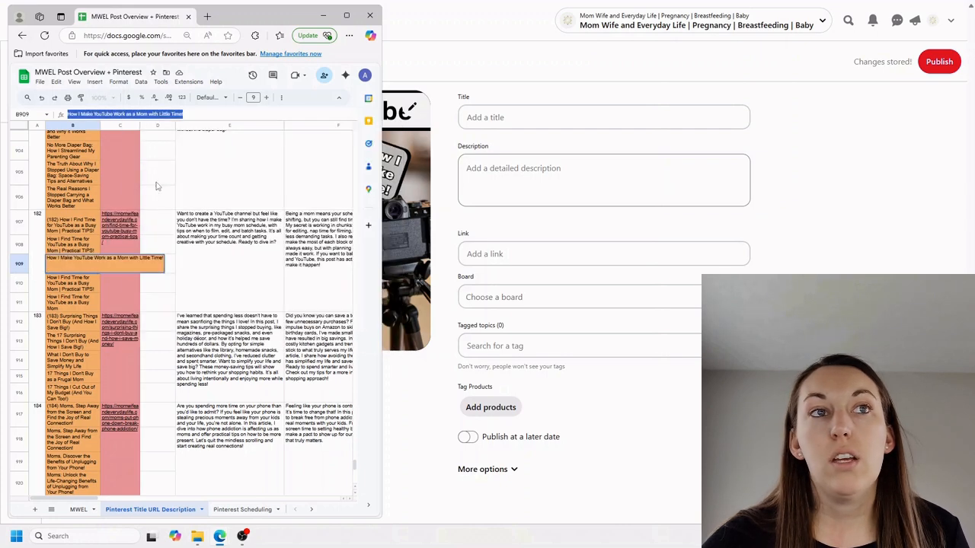
click(510, 122)
right_click(510, 122)
click(555, 201)
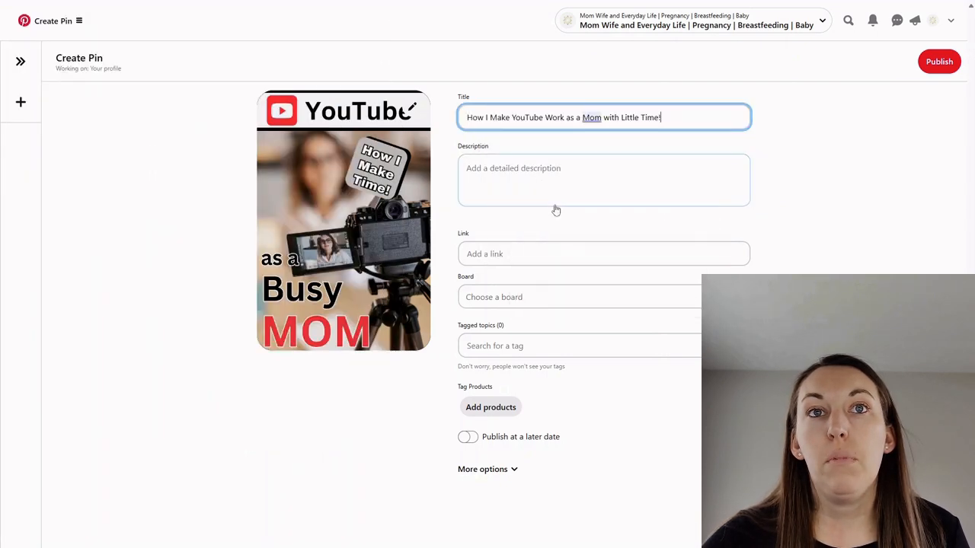
- Copy the description beginning "Want to create a YouTube channel" from cell E907 of the spreadsheet into the Pin's description
key(alt+Tab)
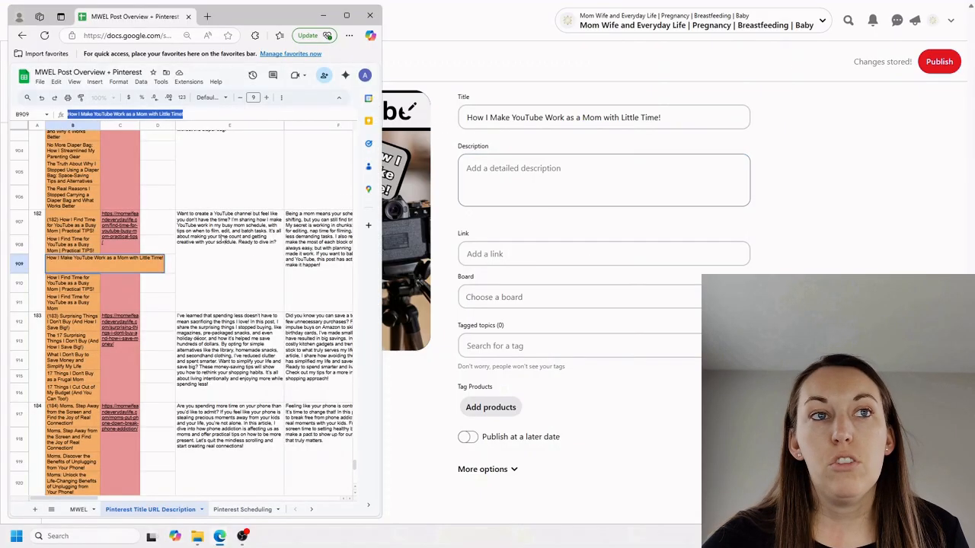
click(222, 238)
click(188, 114)
key(ctrl+a)
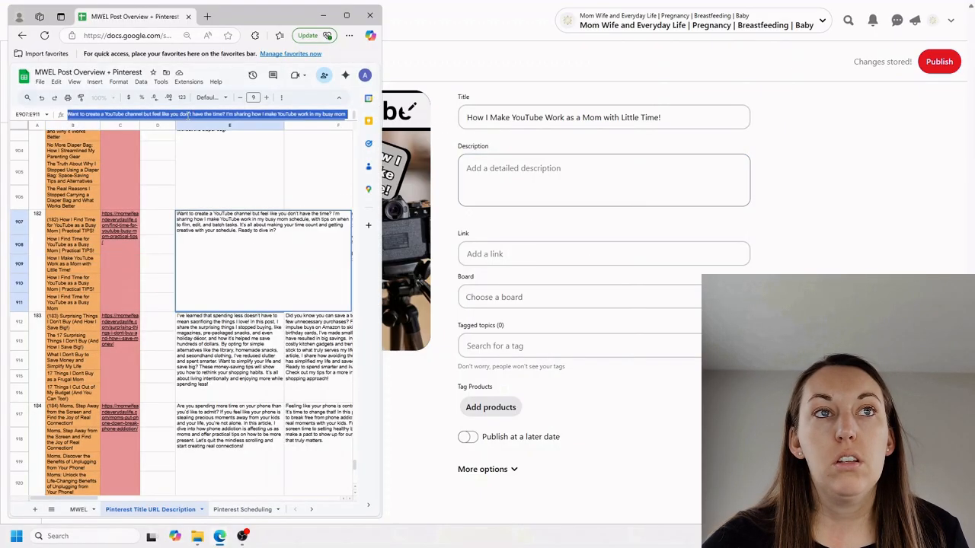
right_click(189, 116)
click(231, 180)
click(500, 170)
right_click(504, 169)
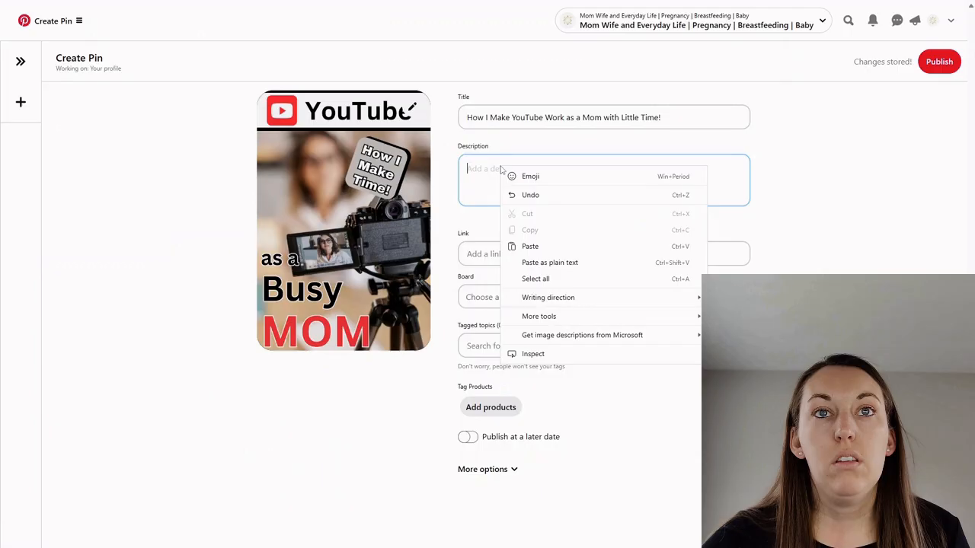
click(539, 246)
- Copy the article 182 URL from cell C907 of the spreadsheet into the Pin's link
key(alt+Tab)
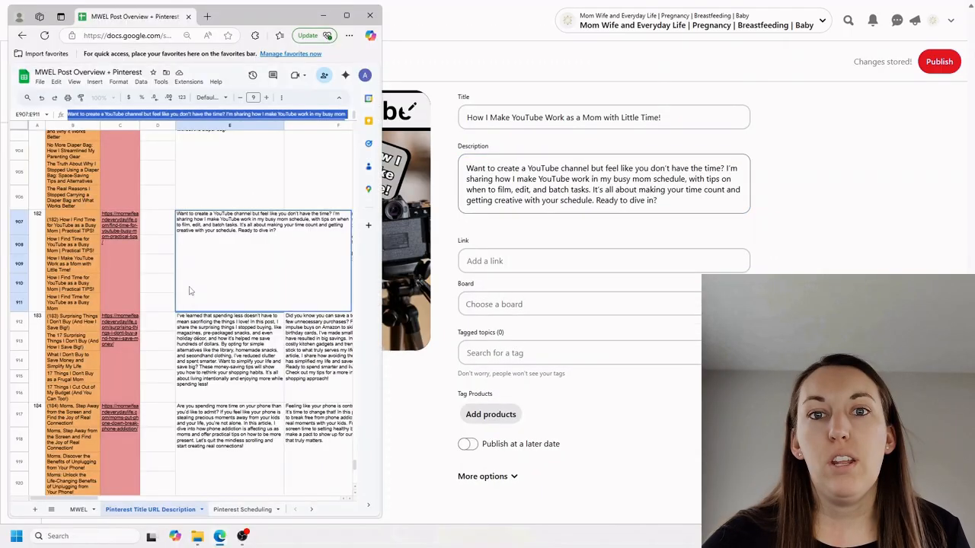
click(125, 268)
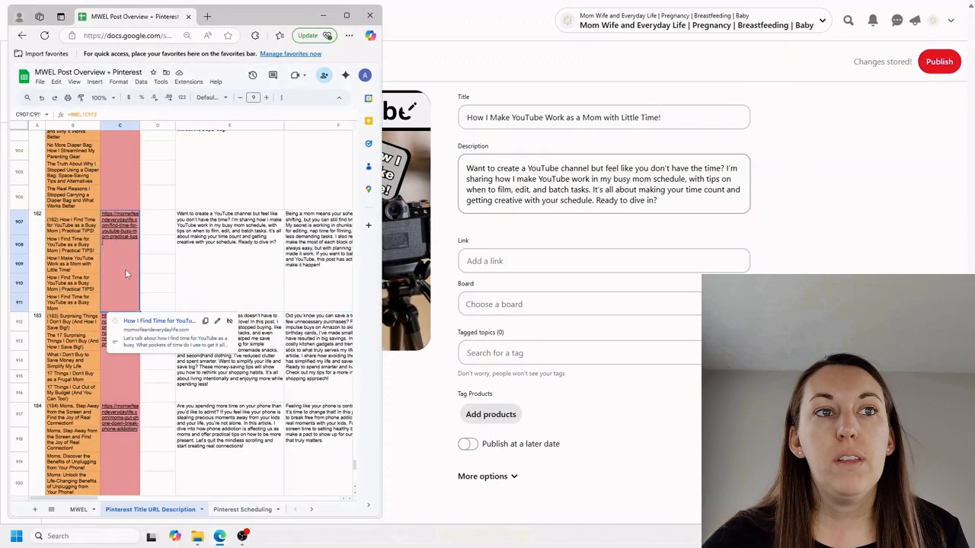
click(205, 321)
click(495, 260)
right_click(496, 259)
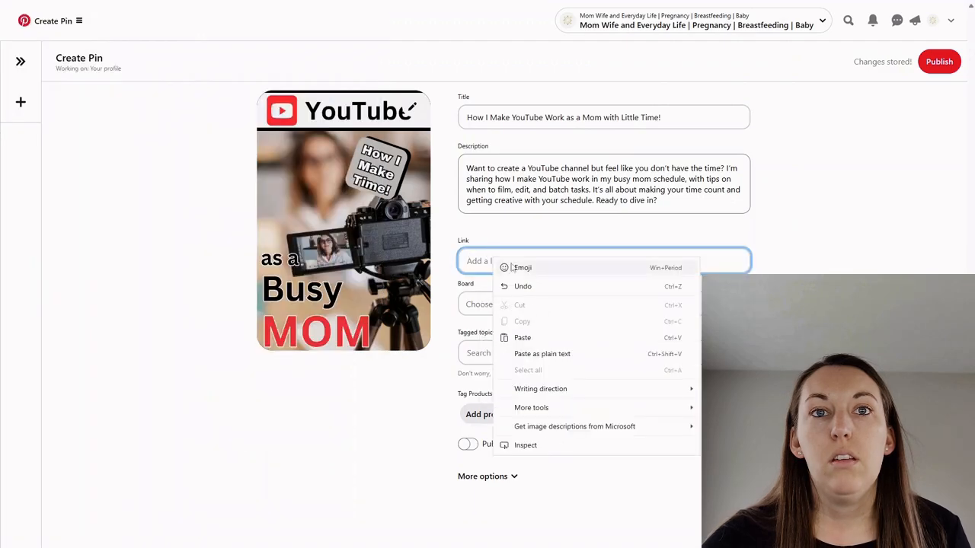
click(548, 339)
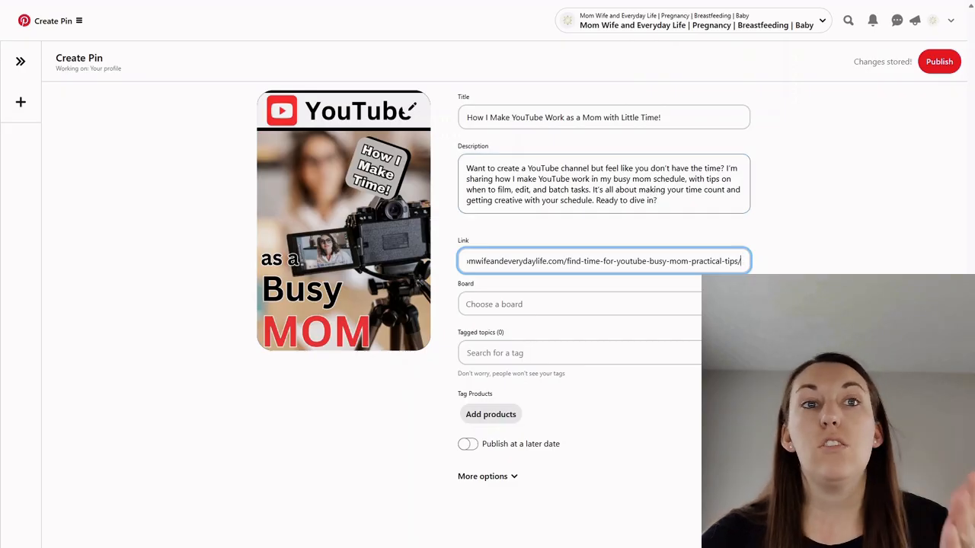
- Choose Work from Home Mom as the Pin's board and check the tagged topics field without adding a tag
click(579, 304)
text(bre)
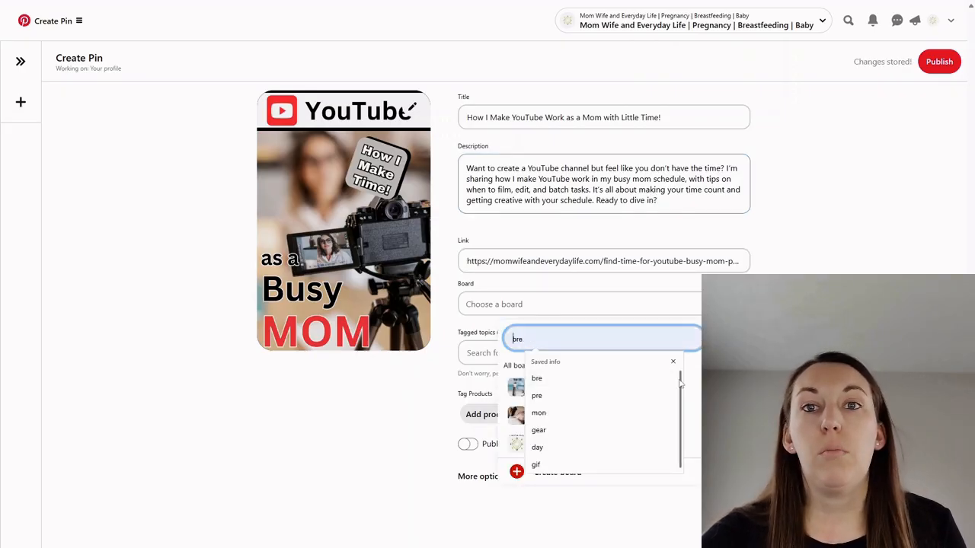
click(673, 362)
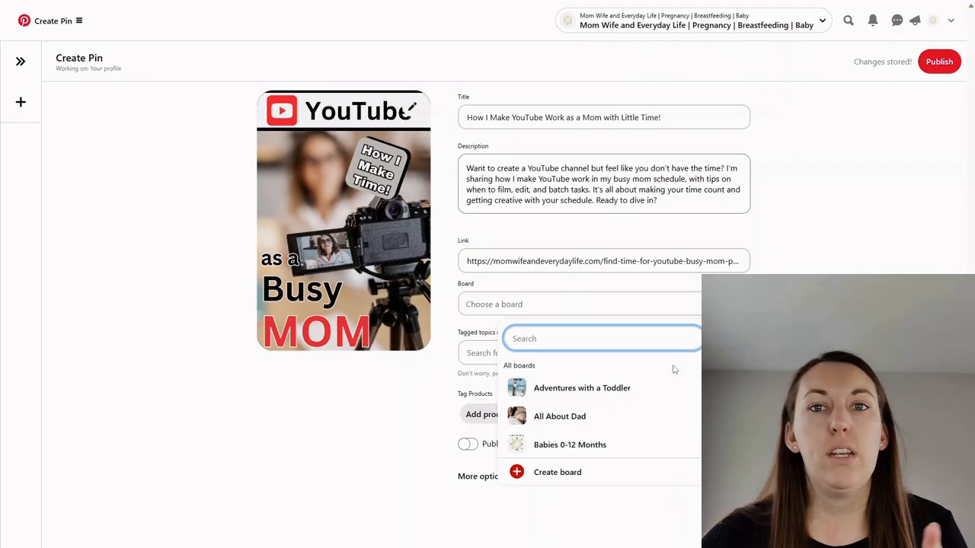
scroll(643, 411, down, 10)
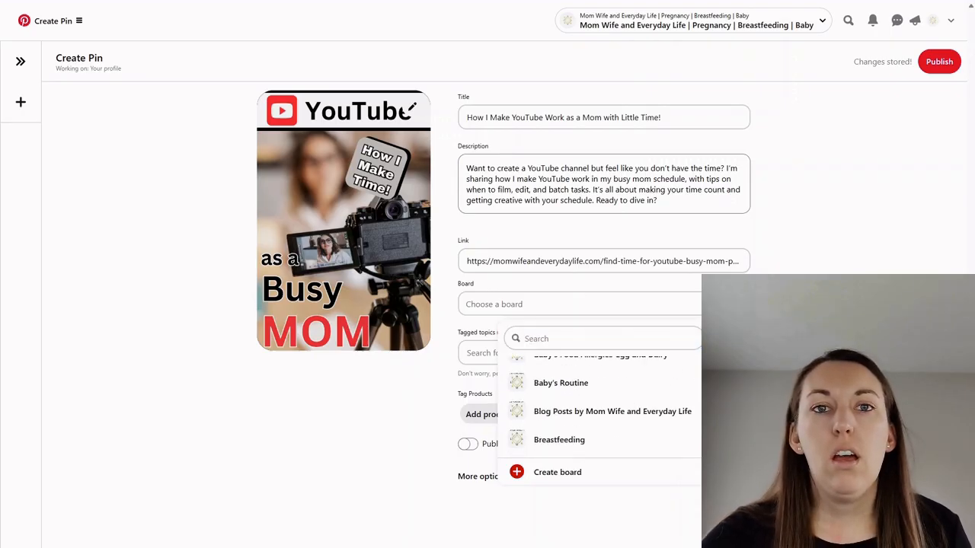
click(639, 423)
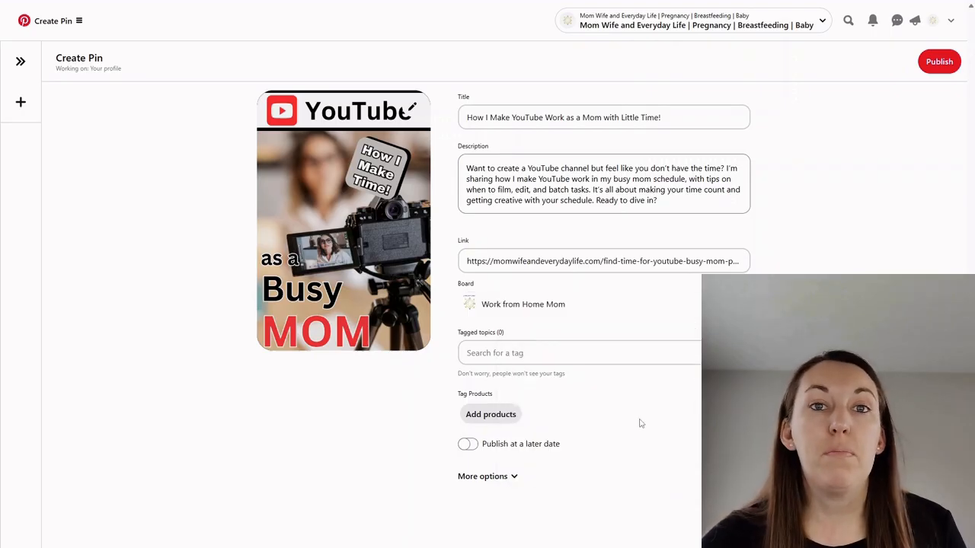
click(496, 352)
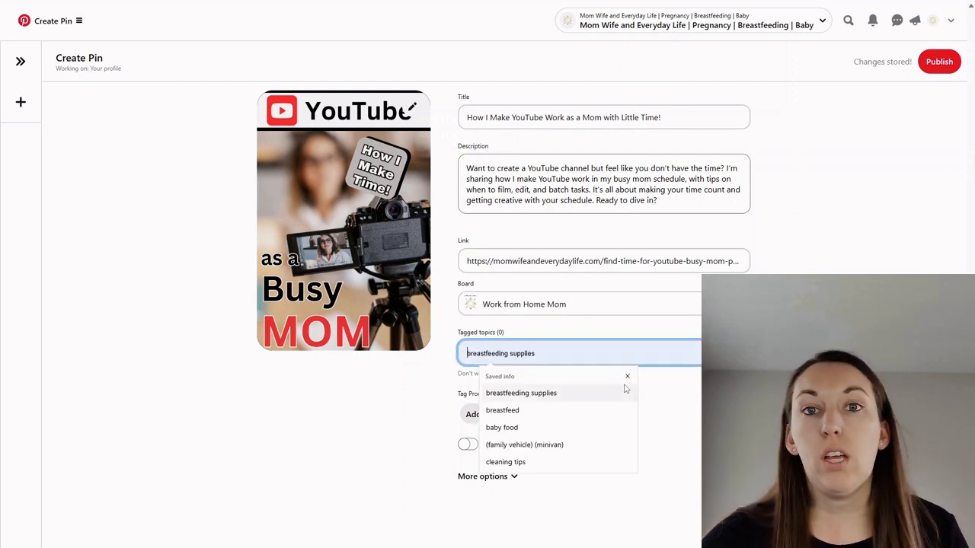
click(627, 376)
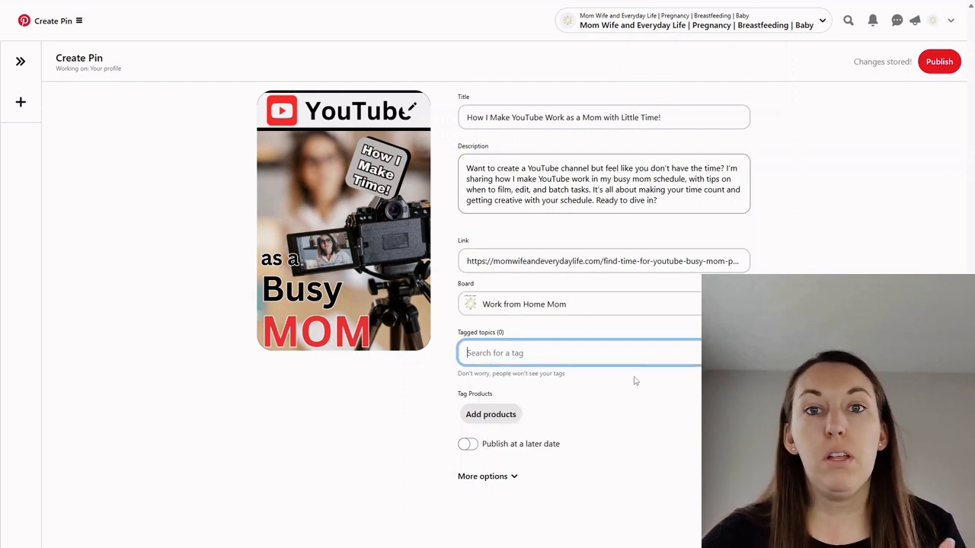
- Set the Pin to publish at a later date, 04/24/2025 at 11:30 AM, and schedule it
click(472, 447)
click(542, 477)
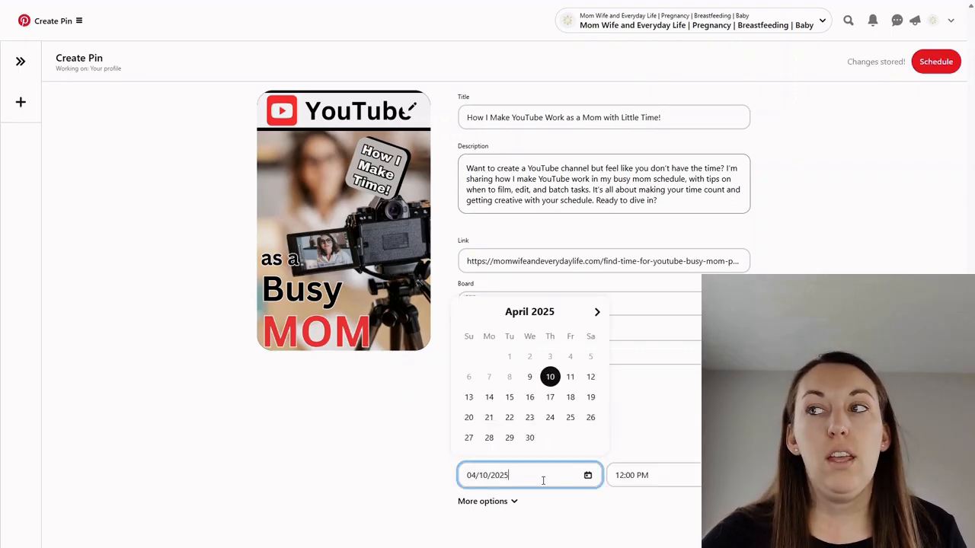
click(554, 426)
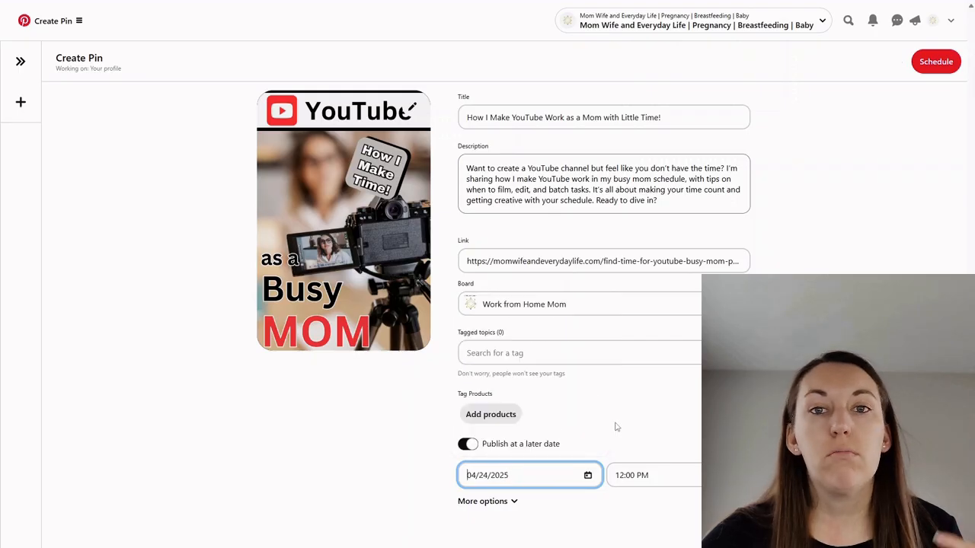
click(687, 472)
scroll(677, 424, down, 4)
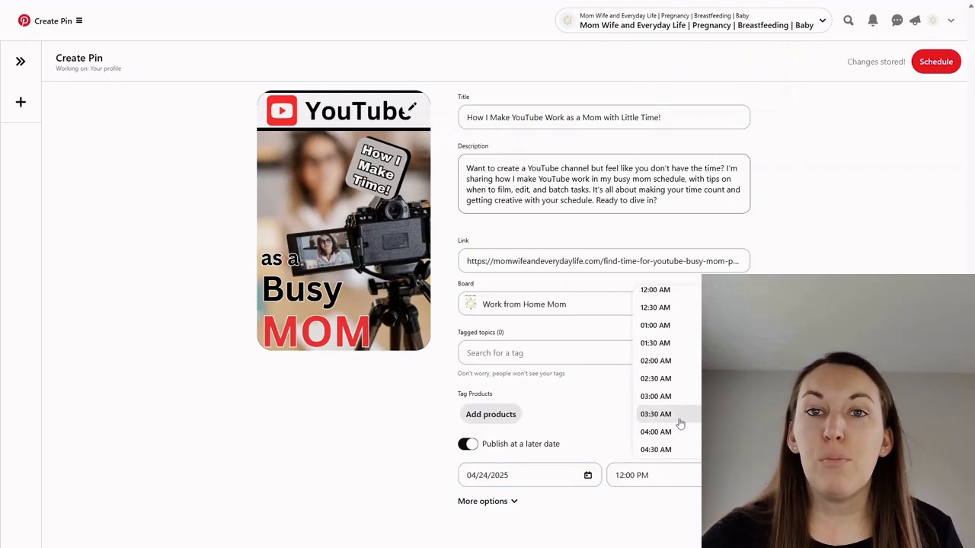
click(692, 402)
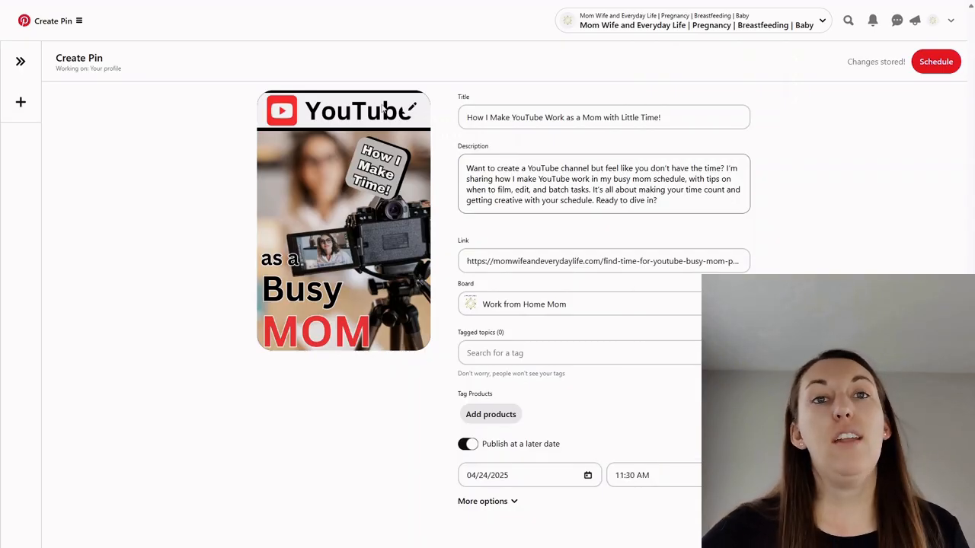
click(943, 62)
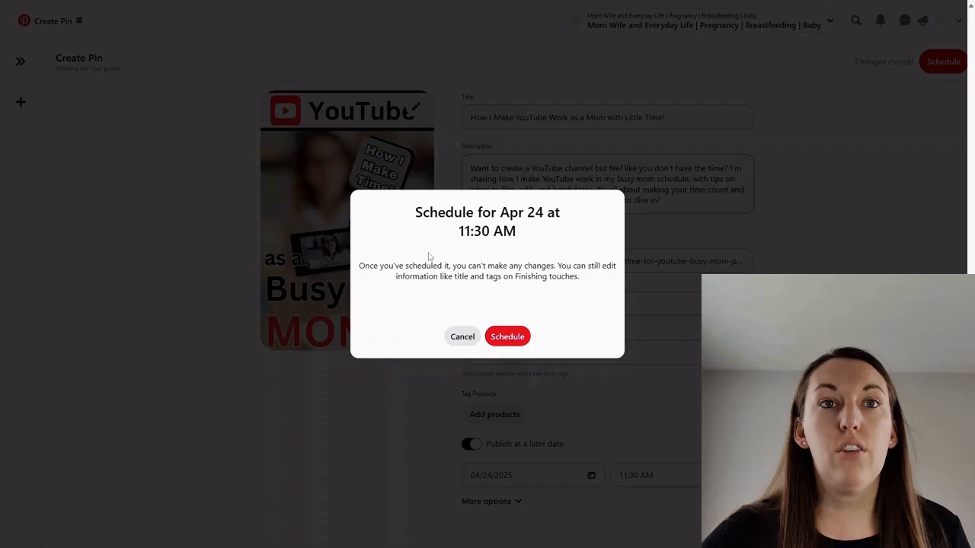
click(510, 340)
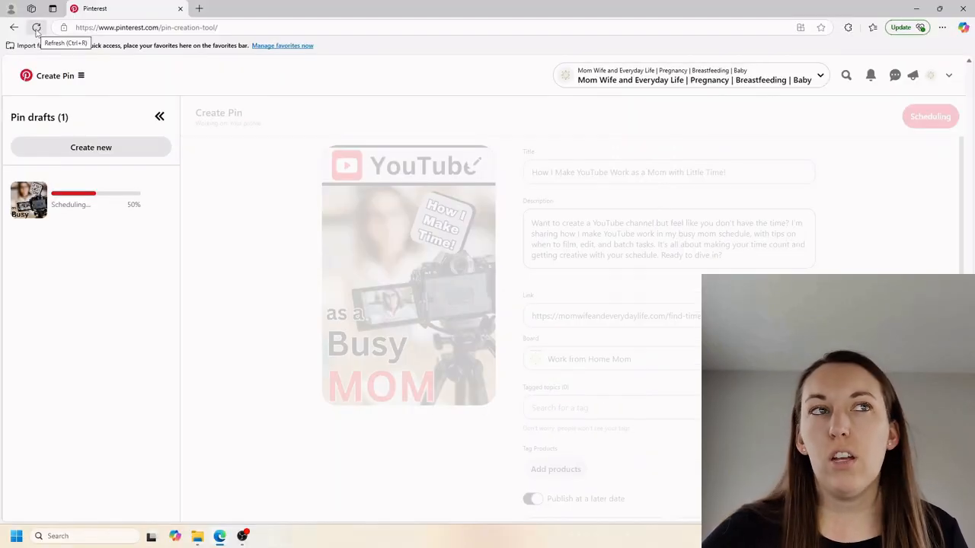
- Reload the Pin creation page and schedule the Pin again from its saved draft "How I Make YouTube Work as a Mom with Little Time!"
click(36, 29)
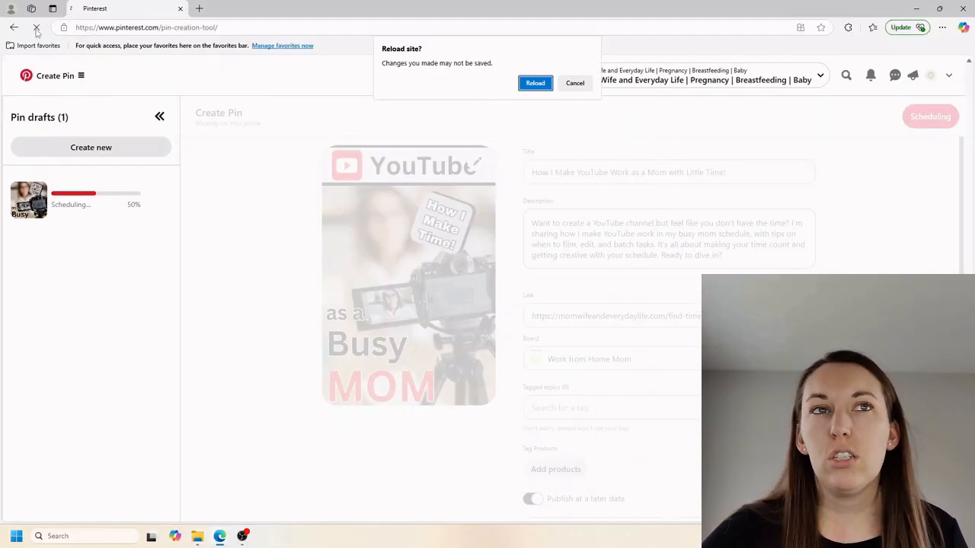
click(540, 85)
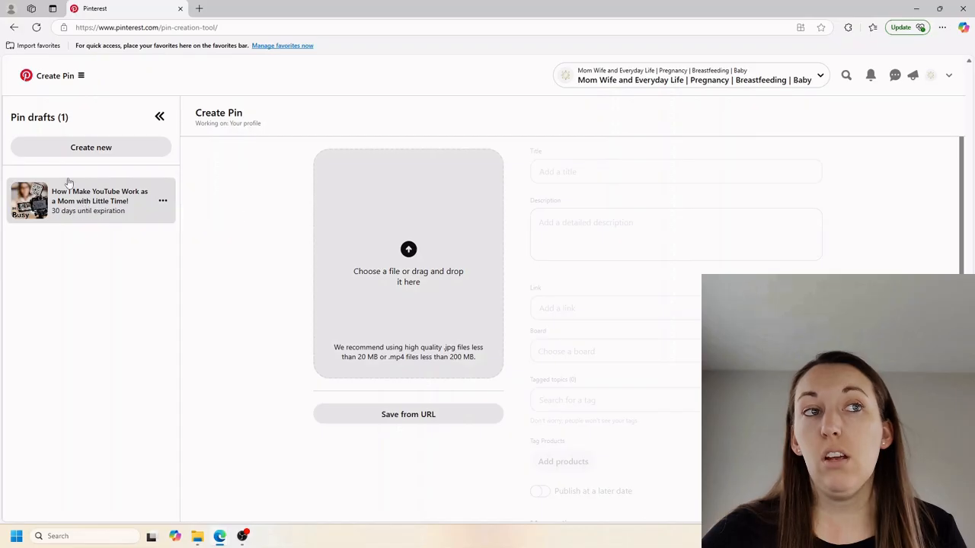
click(100, 208)
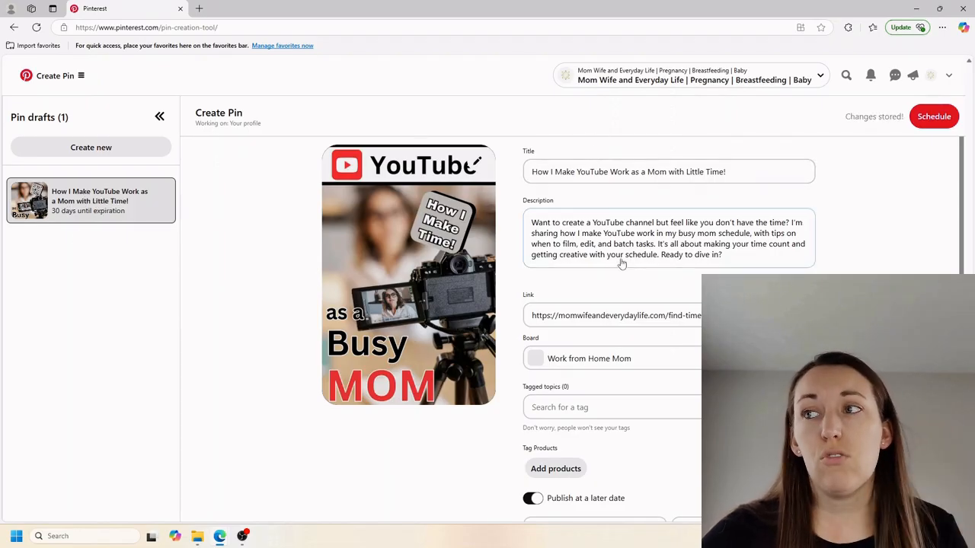
scroll(621, 450, down, 1)
scroll(692, 487, up, 1)
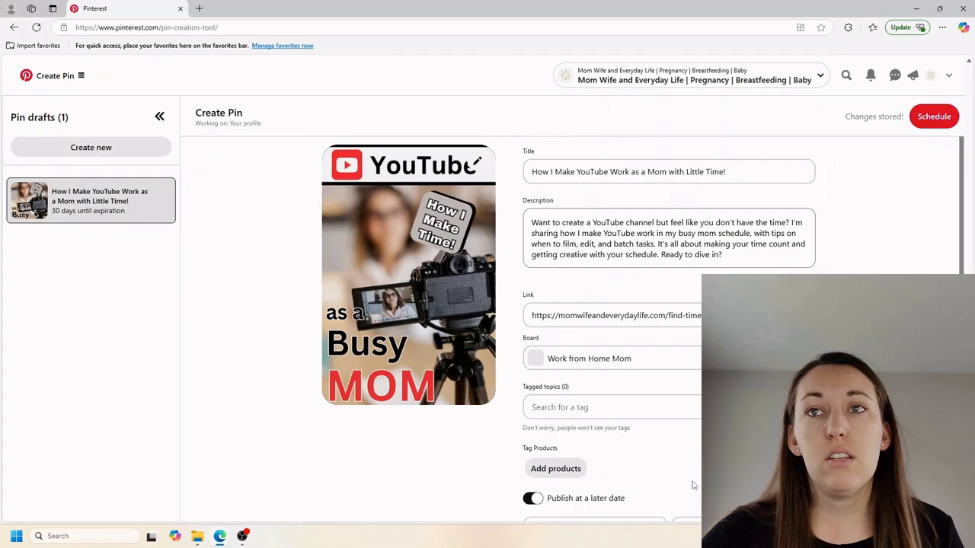
click(934, 118)
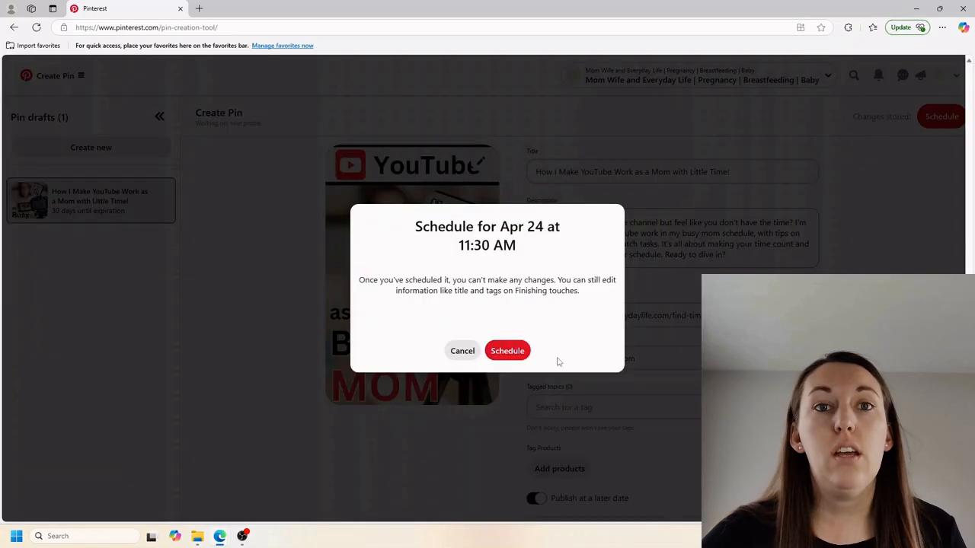
click(507, 349)
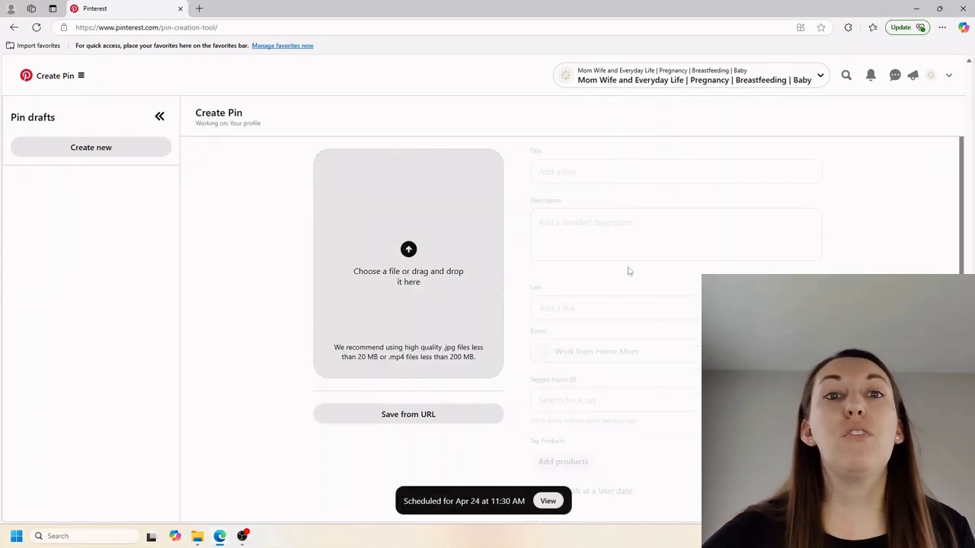
- Open the profile's Scheduled Pins and look through the scheduled dates, titles and boards
click(931, 75)
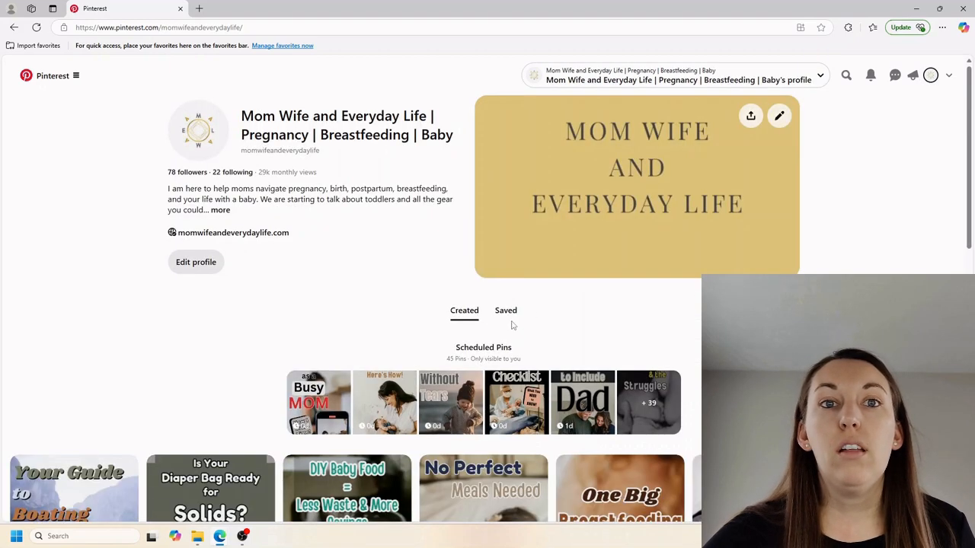
scroll(511, 324, down, 1)
click(640, 310)
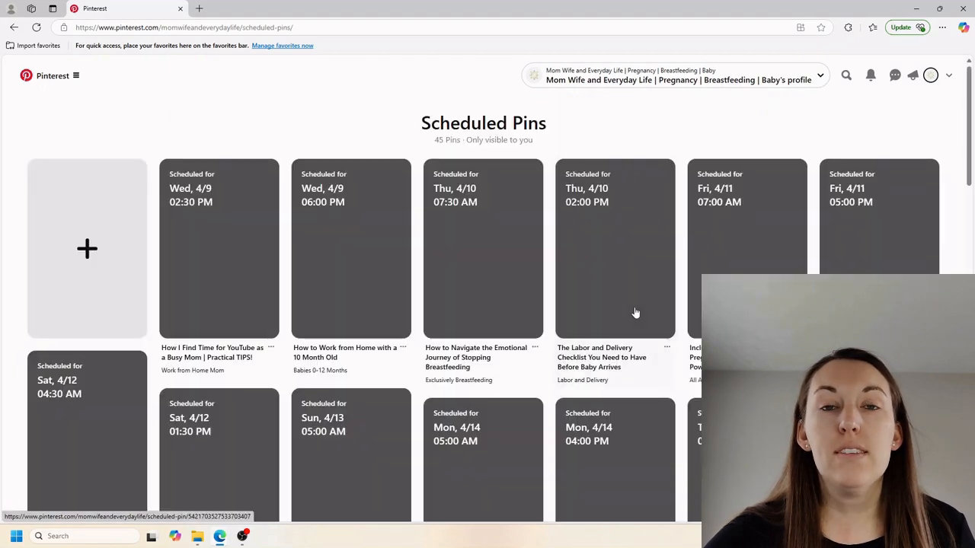
scroll(728, 234, down, 10)
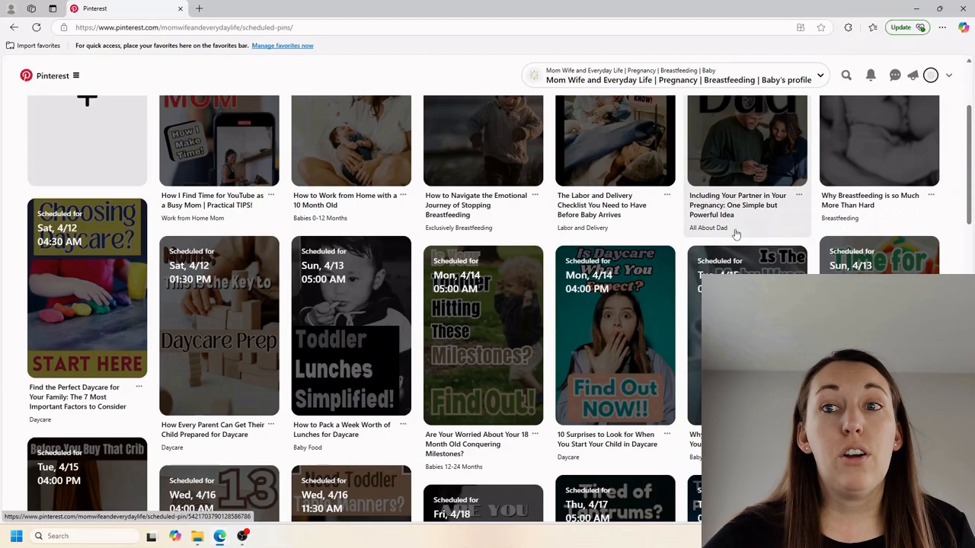
- Open the "How I Make YouTube Work as a Mom with Little Time!" Pin scheduled for 4/24 at 11:30 AM and move its publish date to 04/12/2025
scroll(743, 237, down, 3)
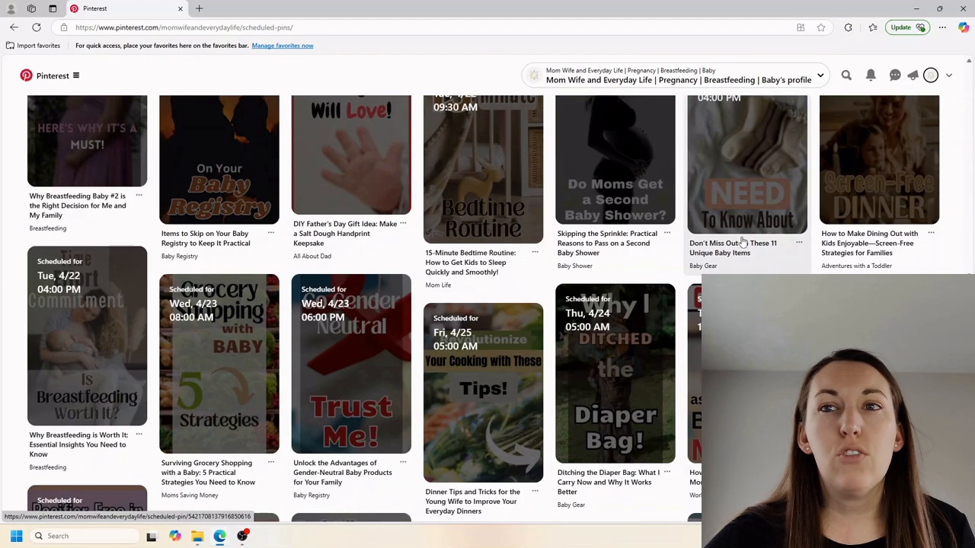
scroll(742, 251, down, 2)
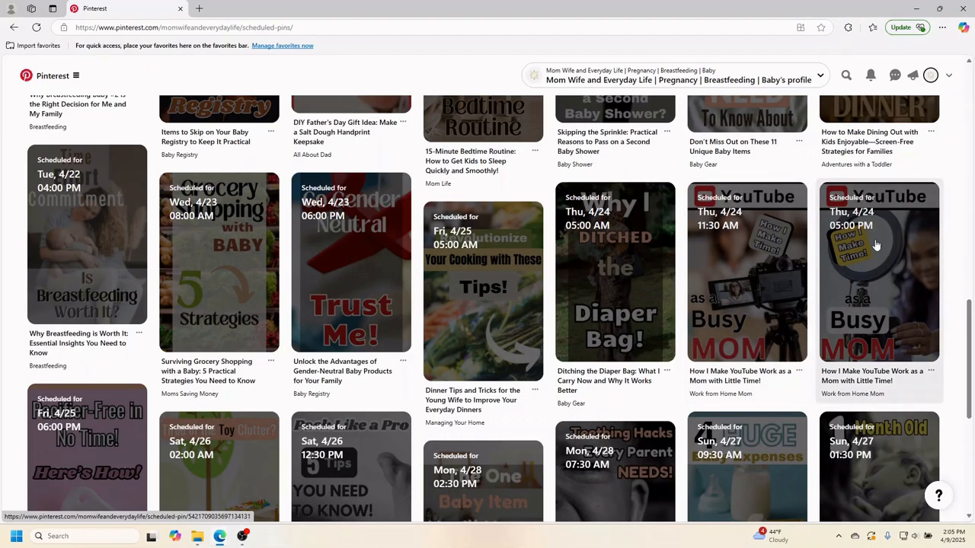
click(798, 372)
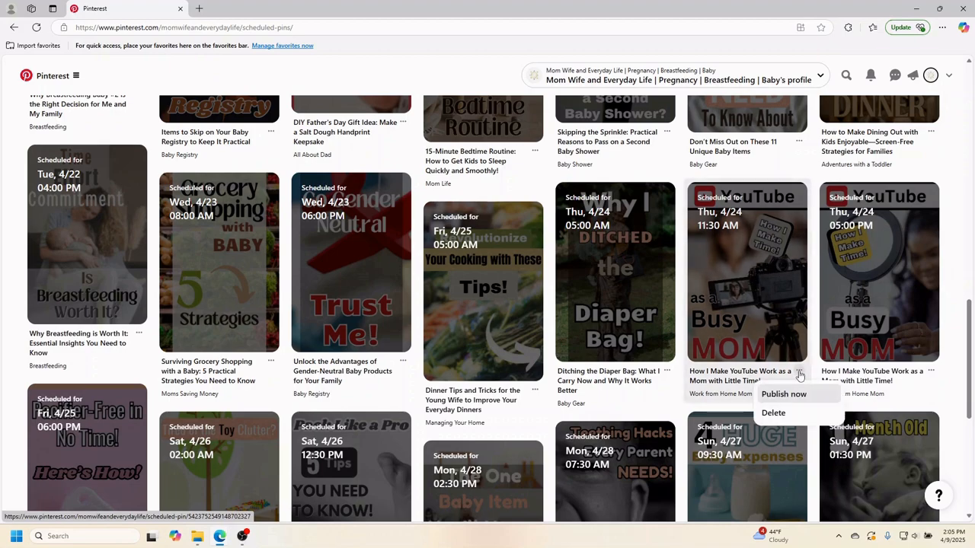
click(733, 279)
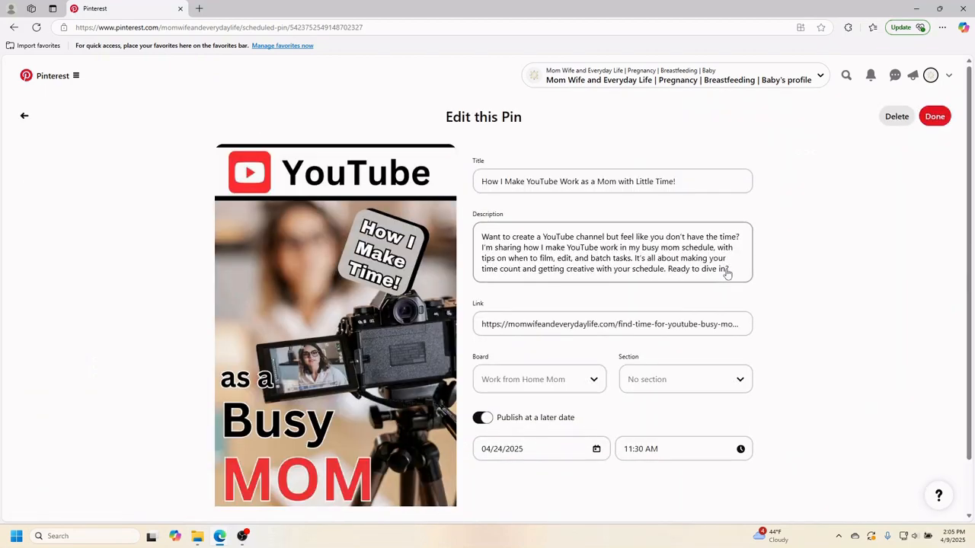
scroll(577, 389, down, 1)
click(571, 389)
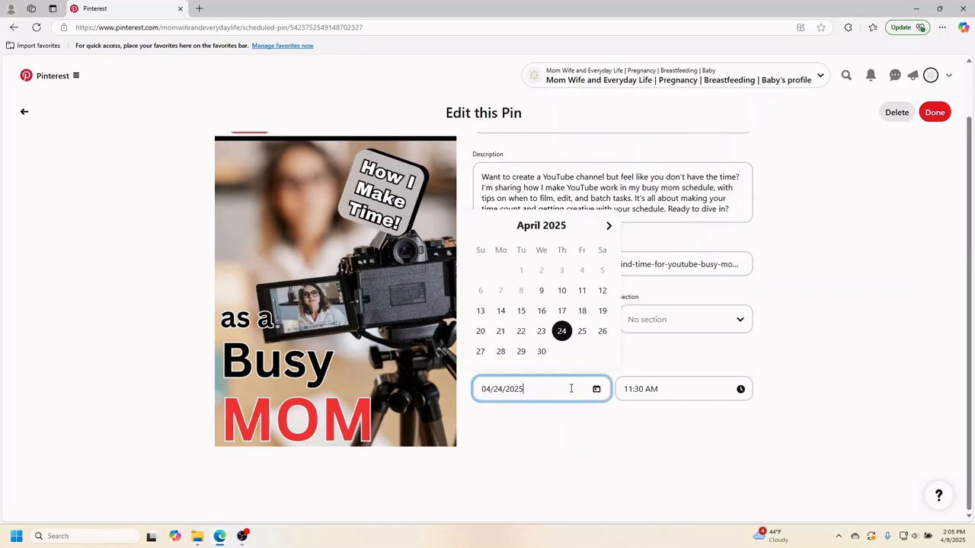
click(601, 290)
click(930, 114)
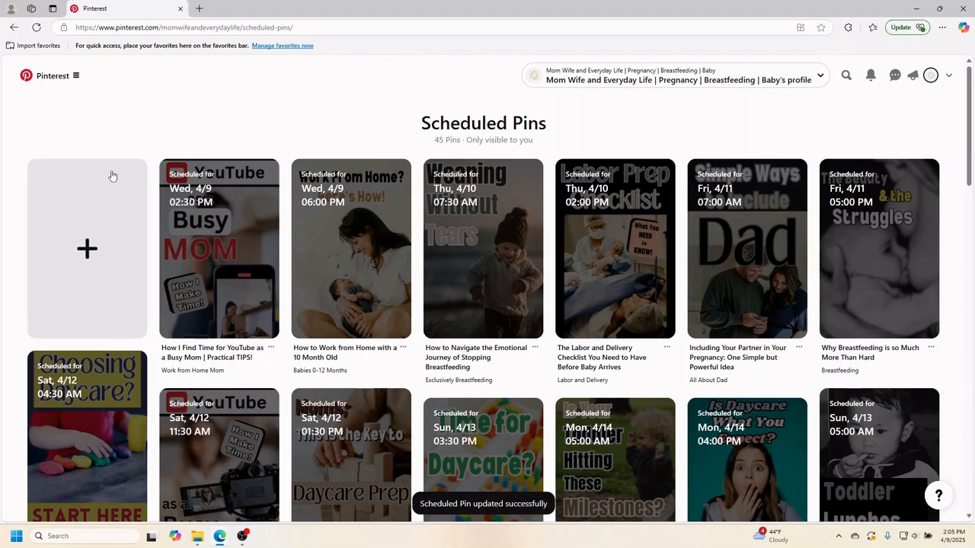
- Check where the rescheduled Pin sits and look through the remaining Scheduled Pins to the end of the list
scroll(214, 175, down, 3)
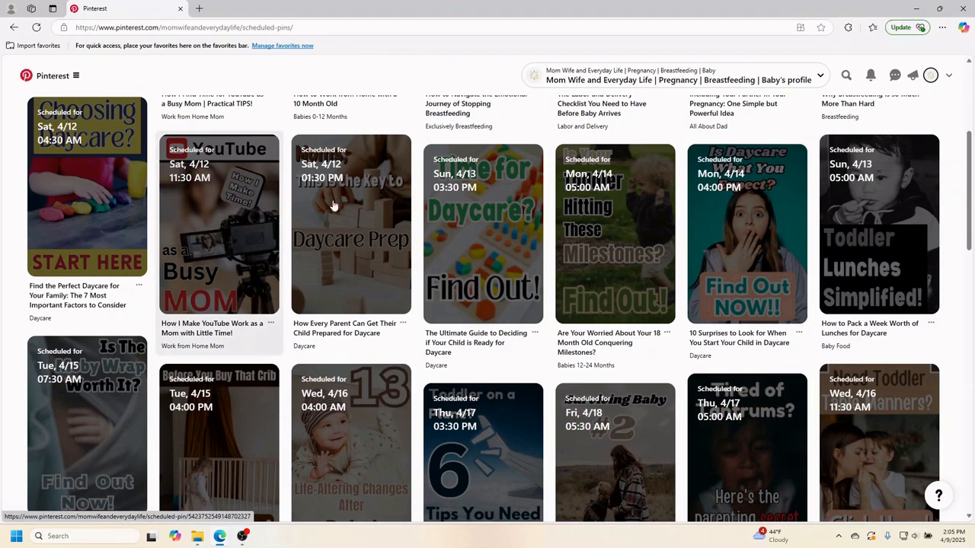
scroll(244, 202, down, 10)
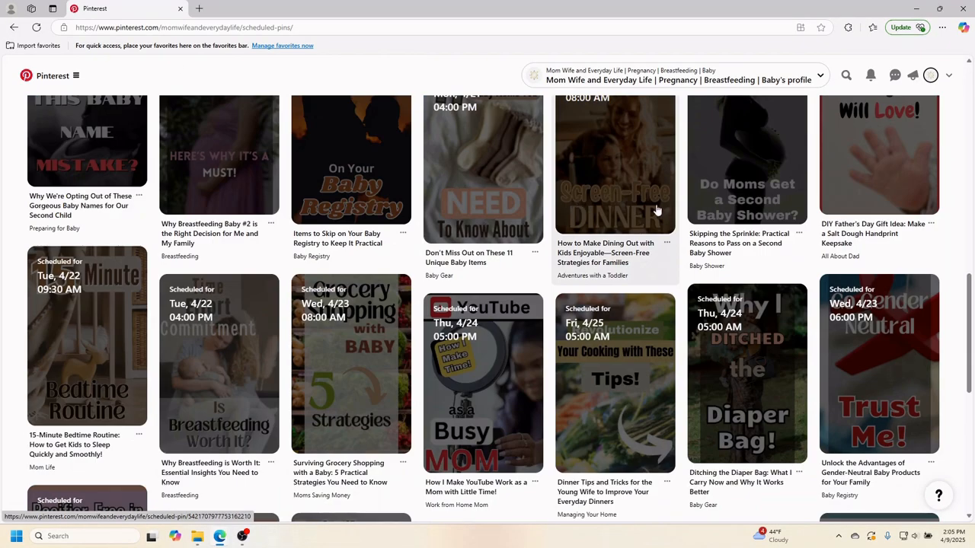
scroll(659, 210, down, 1)
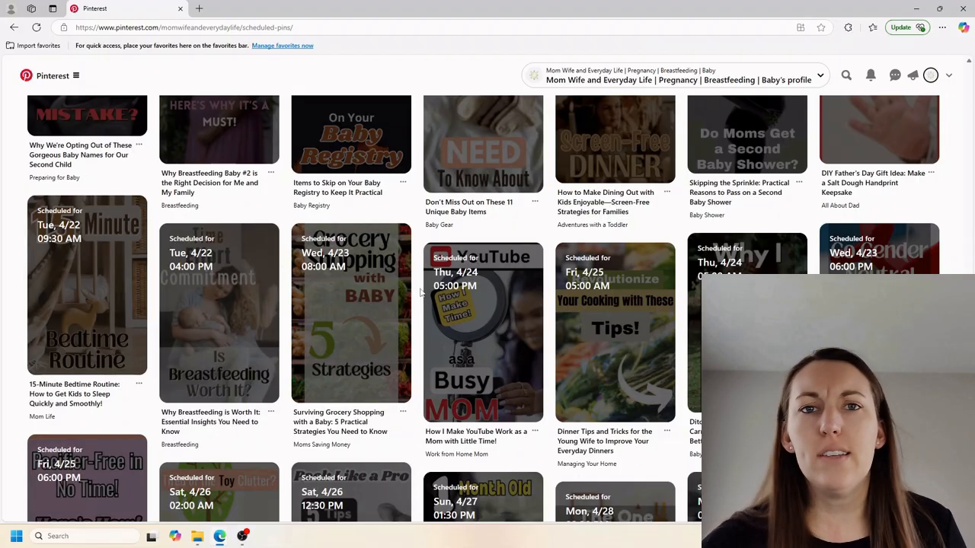
scroll(785, 243, down, 5)
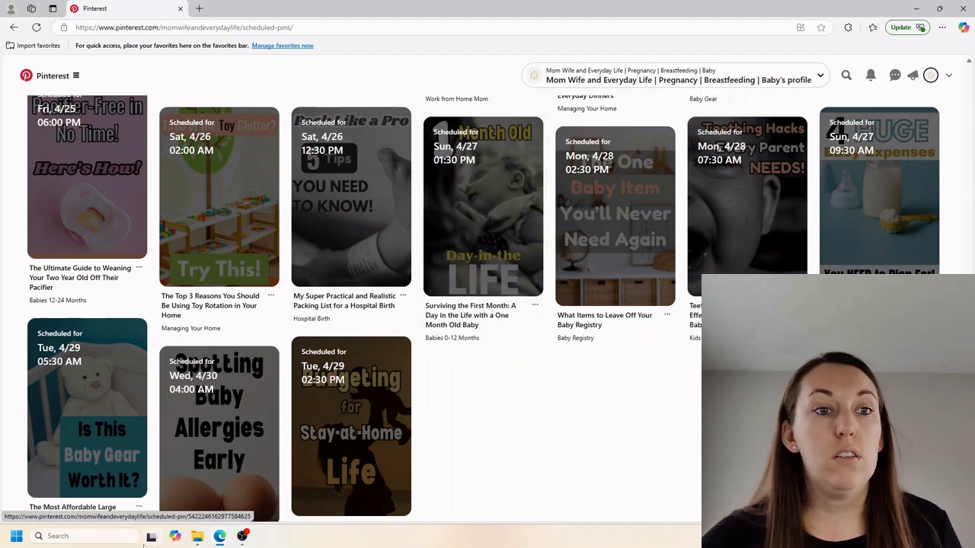
- Switch to the MWEL Post Overview + Pinterest spreadsheet and delete the used first description for article 182 in column E
key(alt+Tab)
drag(273, 18, 456, 18)
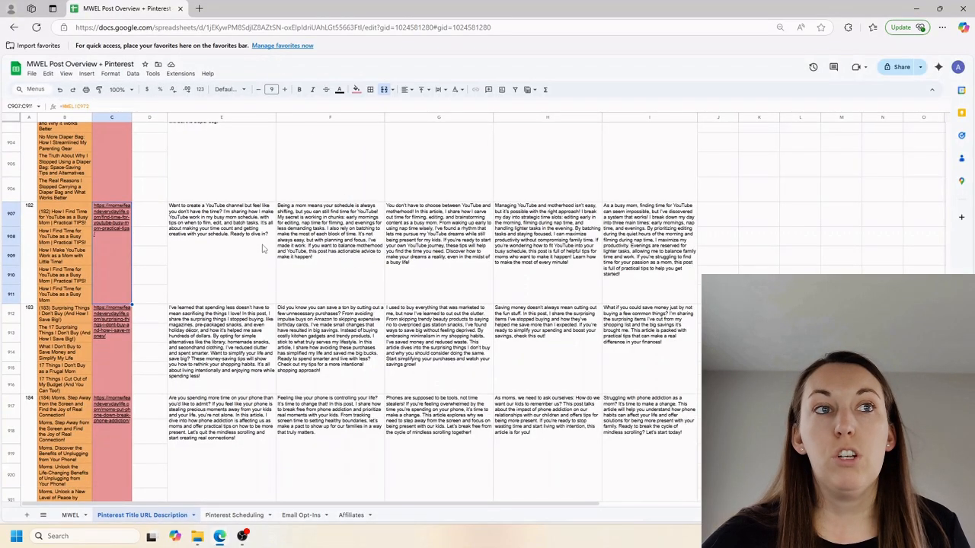
click(242, 252)
key(Delete)
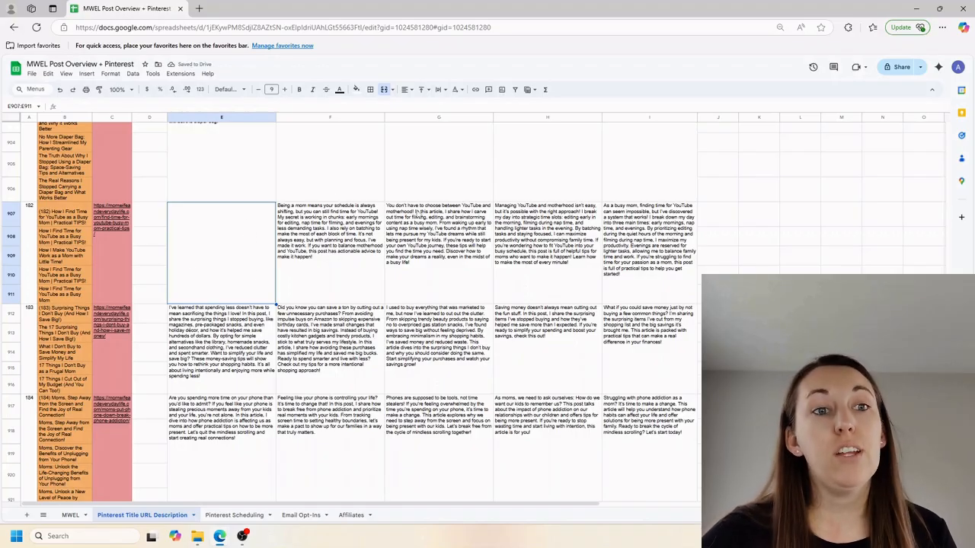
- Open the Pinterest Scheduling sheet and check the month 1 header and article 1's code beneath it
click(246, 520)
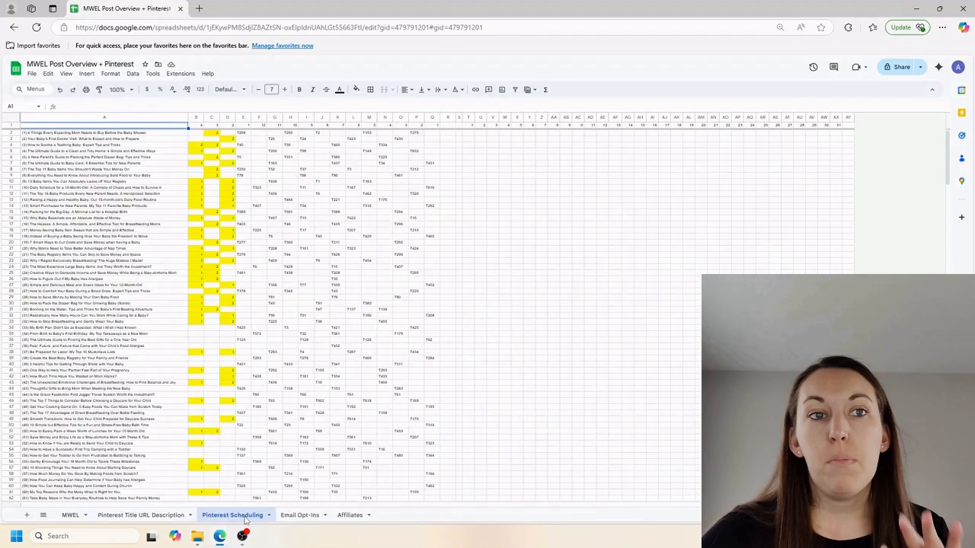
click(942, 29)
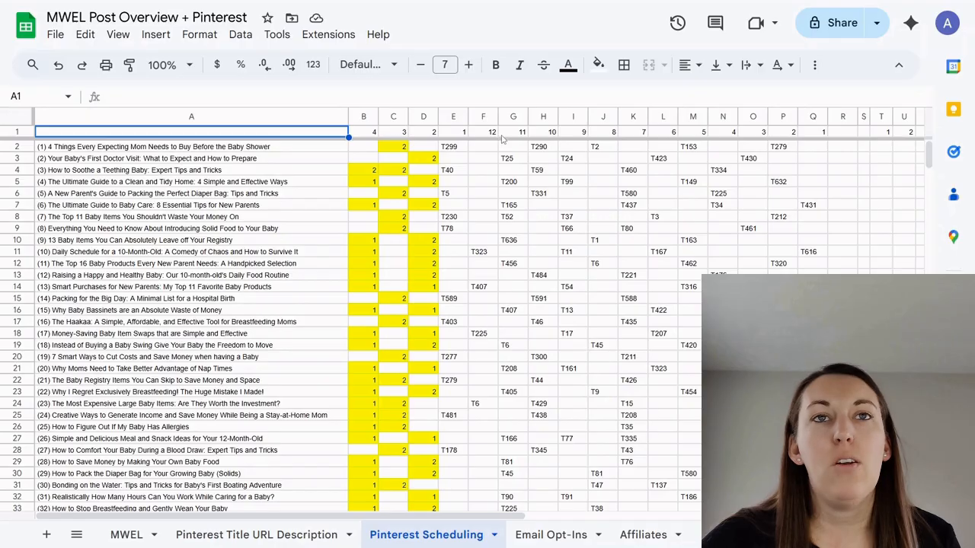
click(459, 134)
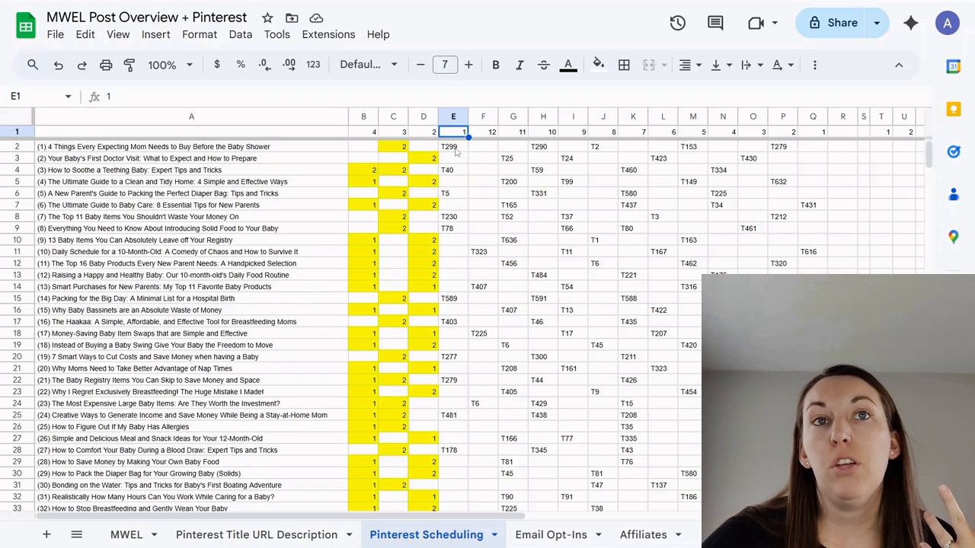
click(455, 150)
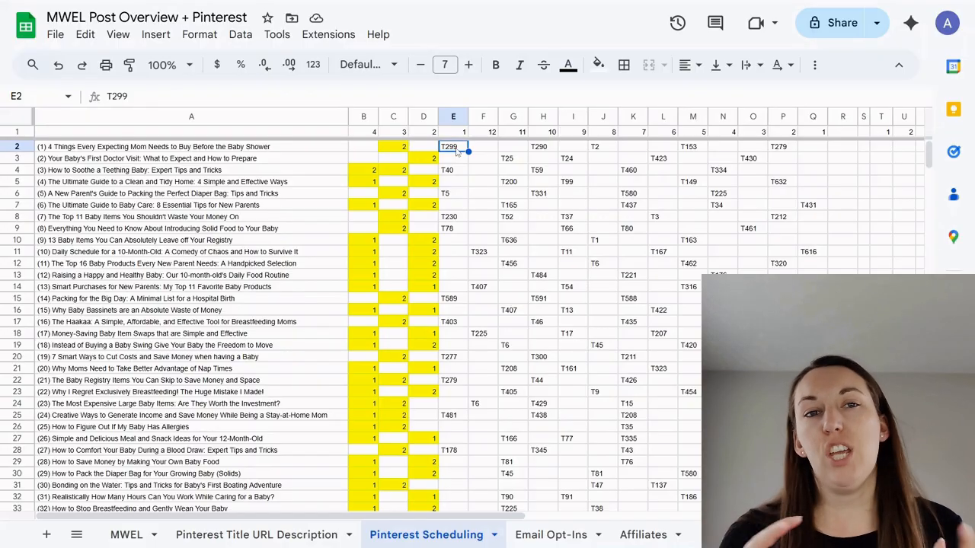
- Examine the month 4 column to see which articles have Pins planned, from the first articles down to article 184
click(371, 170)
click(371, 182)
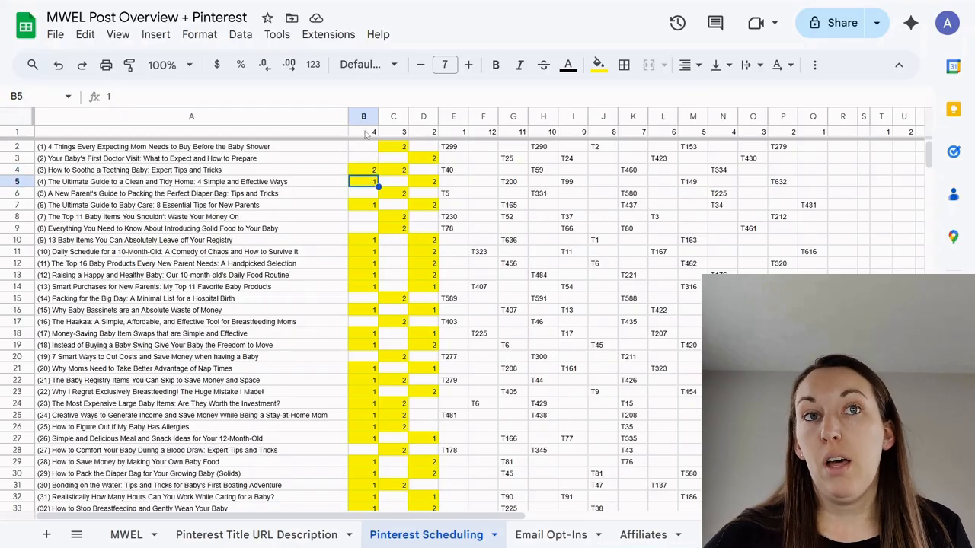
click(356, 172)
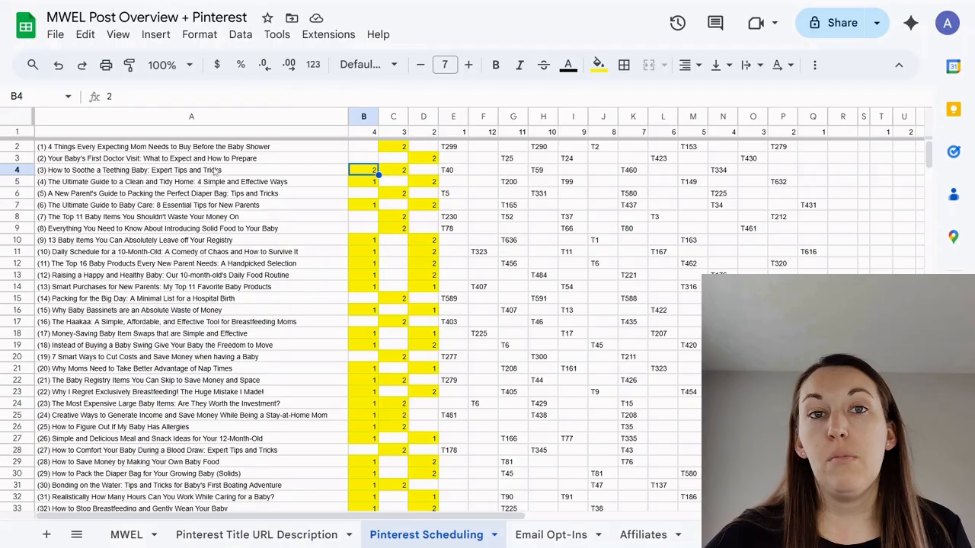
click(366, 205)
click(371, 273)
click(369, 324)
click(370, 356)
scroll(377, 335, down, 9)
scroll(380, 326, down, 12)
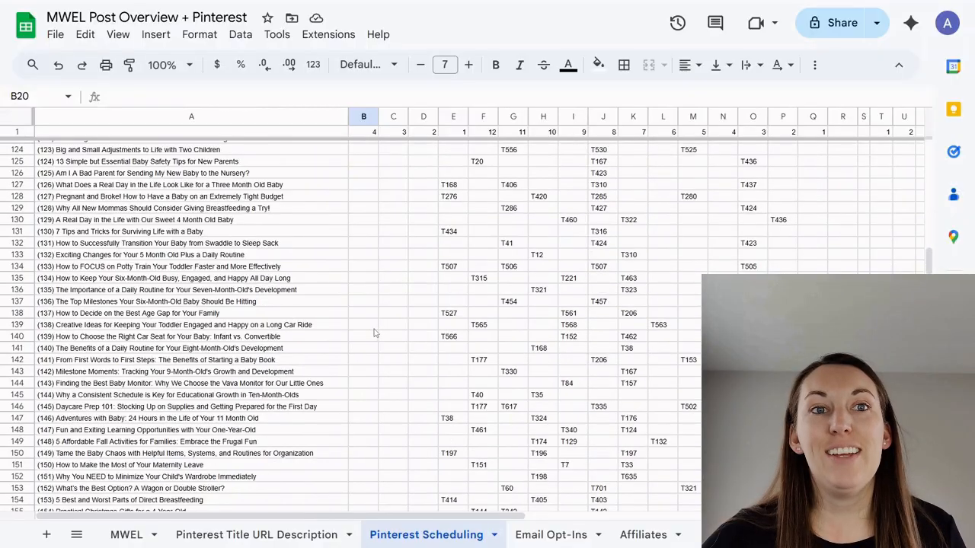
scroll(375, 332, down, 9)
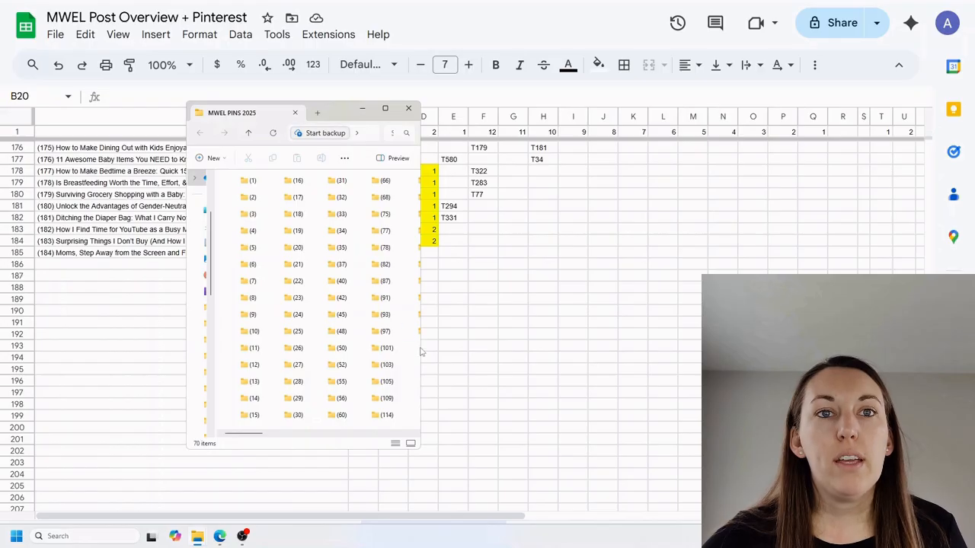
- Widen the MWEL PINS 2025 folder window, review its numbered article folders up to (182), and close it
drag(421, 354, 915, 354)
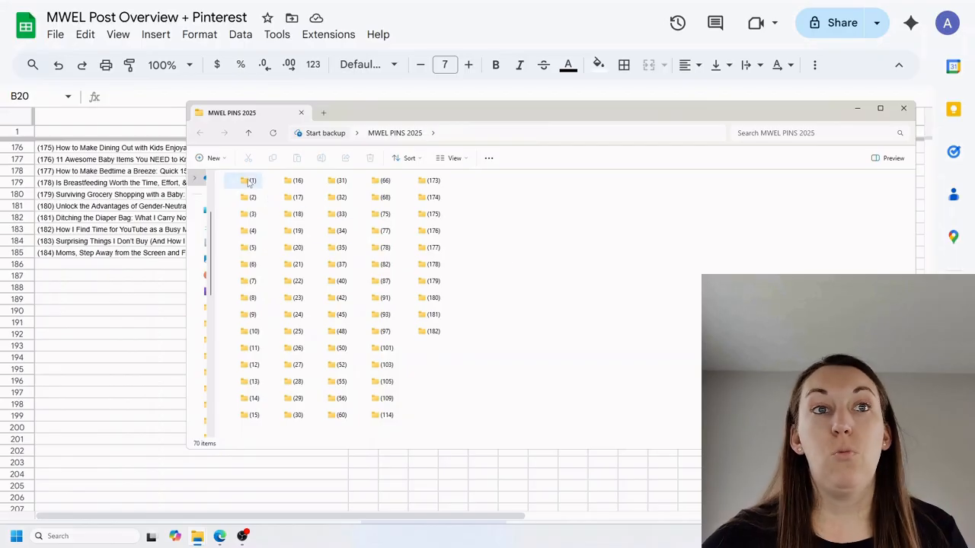
mouse_move(433, 340)
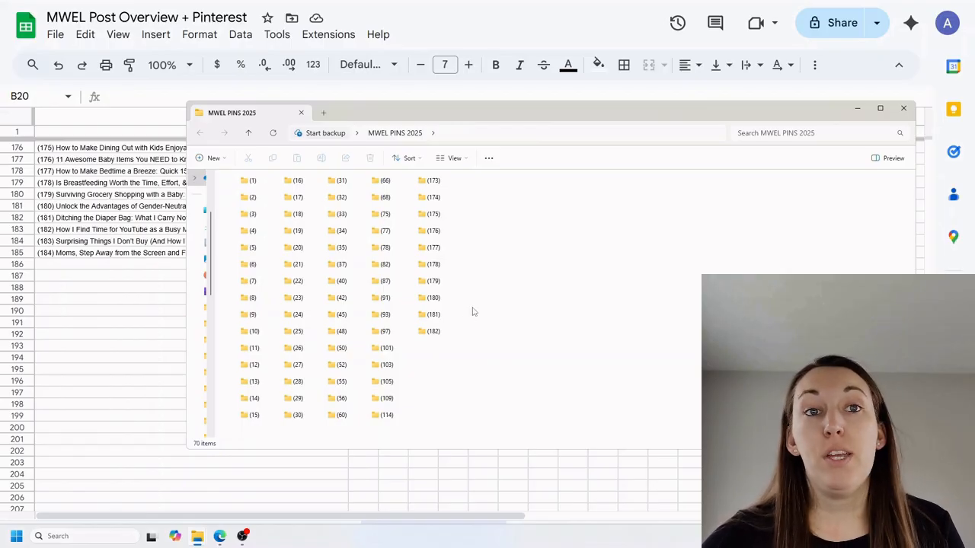
click(903, 108)
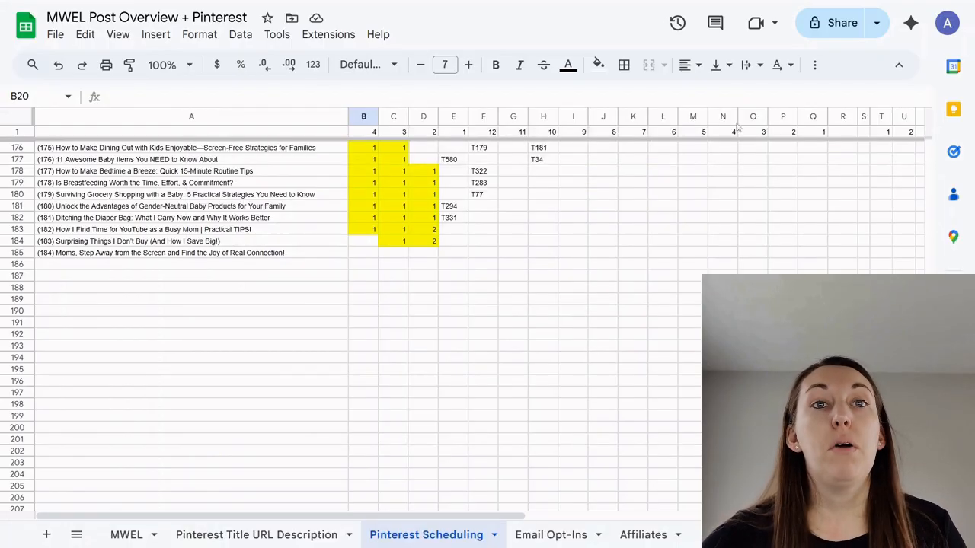
- Enter 1 in the month 4 column for articles 121, 124, 127, 131 and 133
scroll(377, 229, up, 4)
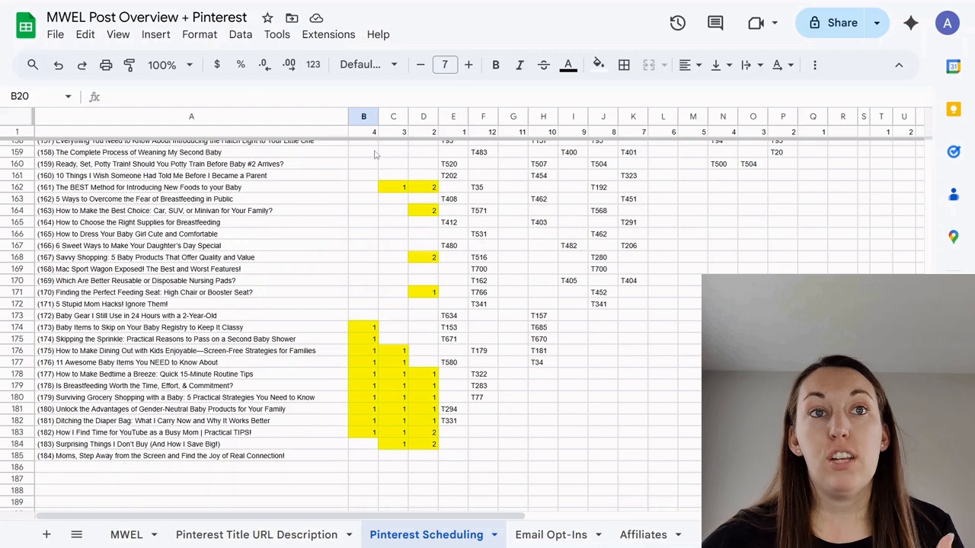
scroll(378, 345, up, 10)
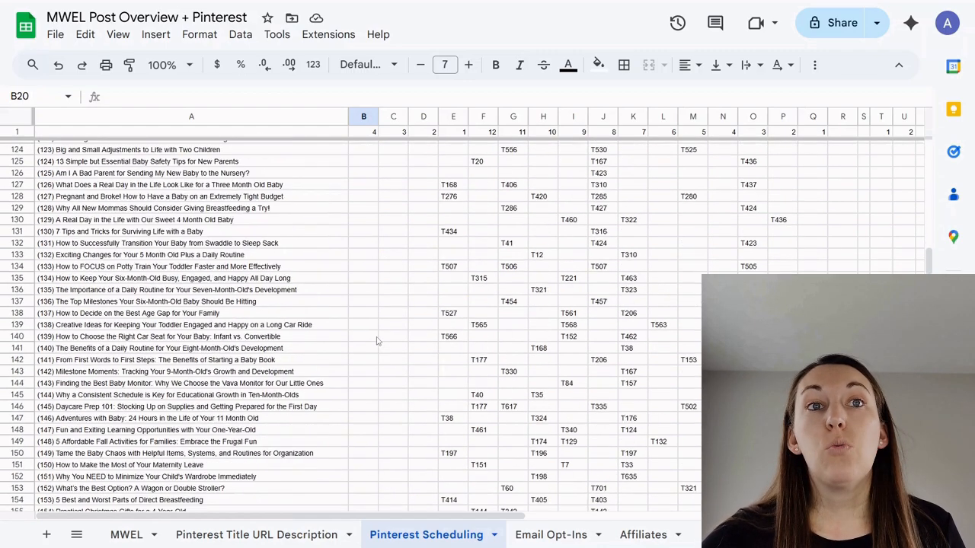
click(363, 227)
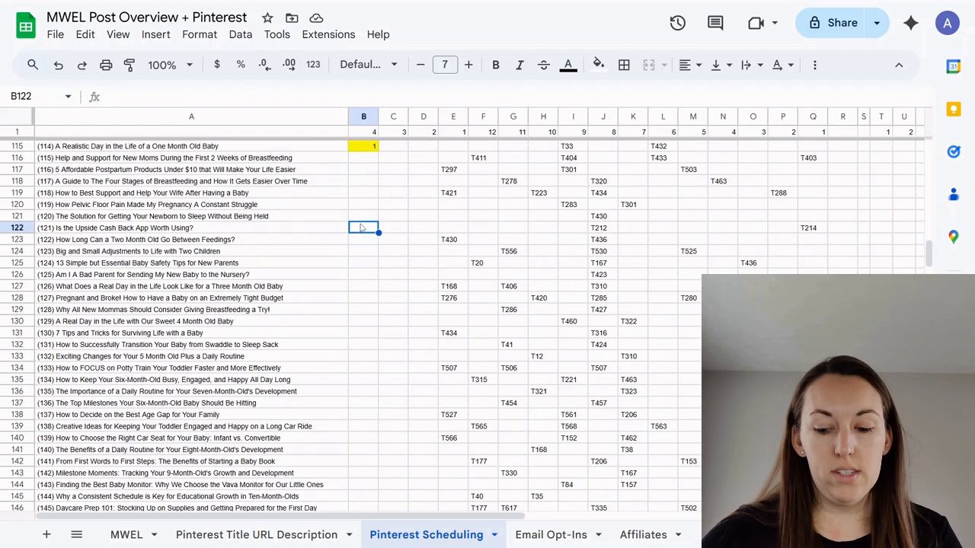
text(1)
click(367, 262)
text(1)
click(370, 298)
text(1)
click(372, 344)
text(1)
click(371, 367)
text(1)
- Clear the trial 1 entries for articles 121 to 133 from the month 4 column, keeping article 114's highlighted entry
drag(364, 204, 367, 369)
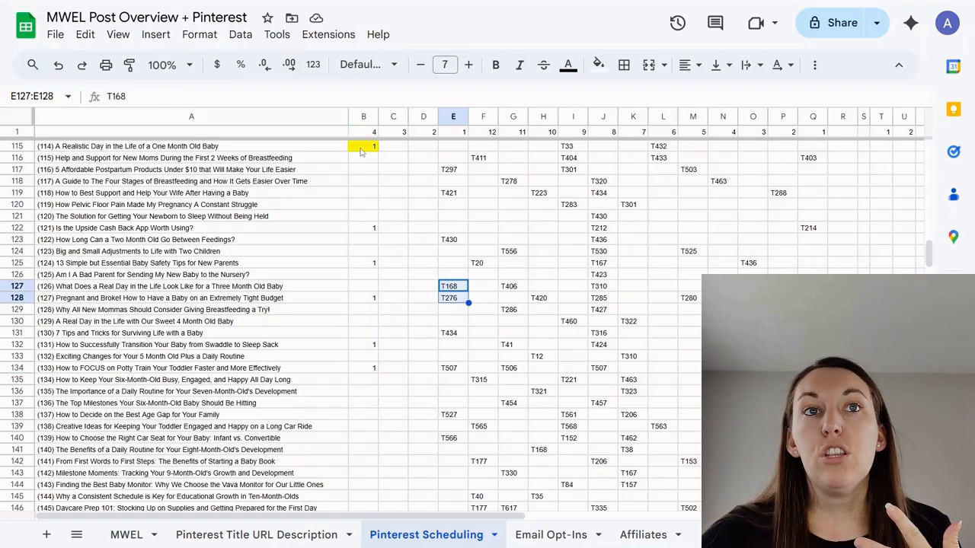
click(363, 147)
click(366, 204)
click(486, 311)
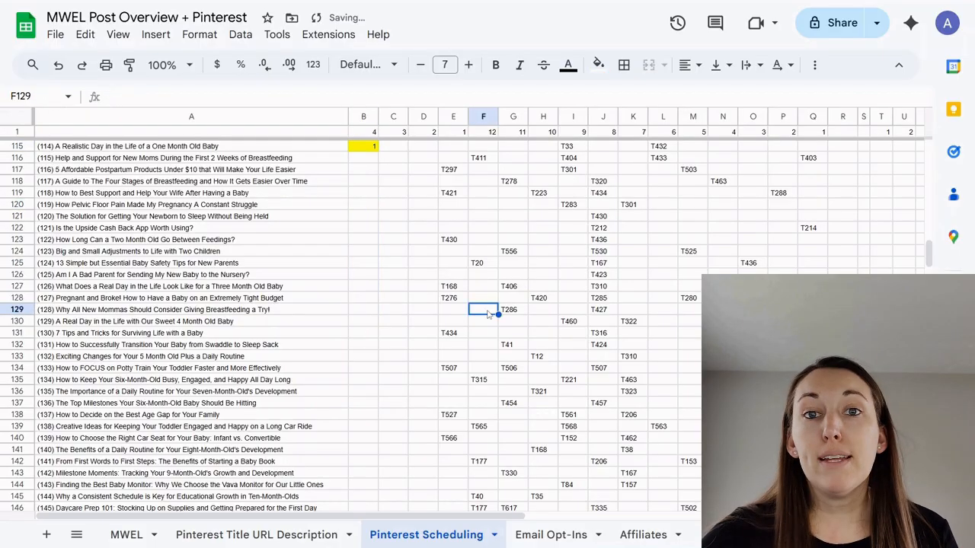
- Compare the highlighted 1 and 2 entries across months 4, 3 and 2 for the first articles, including articles 3, 9, 10 and 11
scroll(431, 331, up, 10)
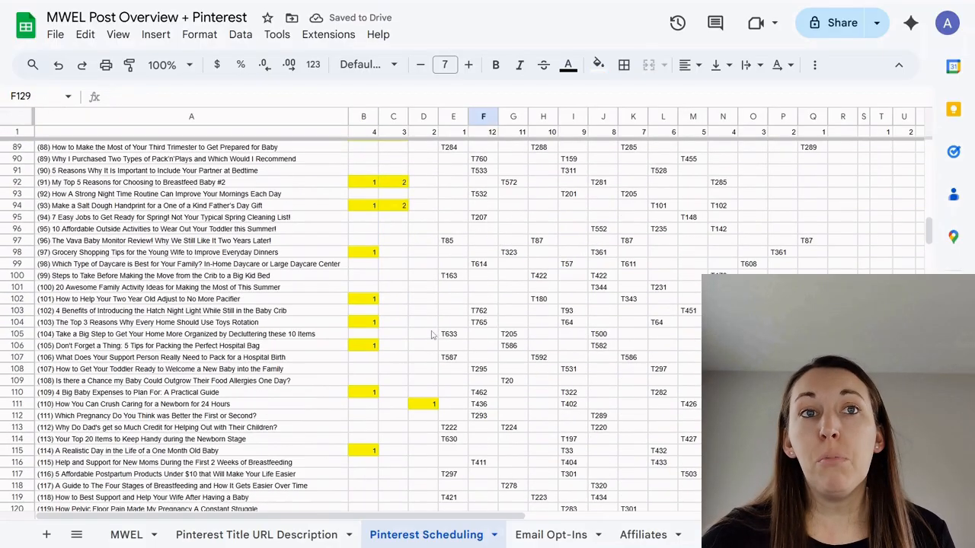
scroll(431, 331, up, 11)
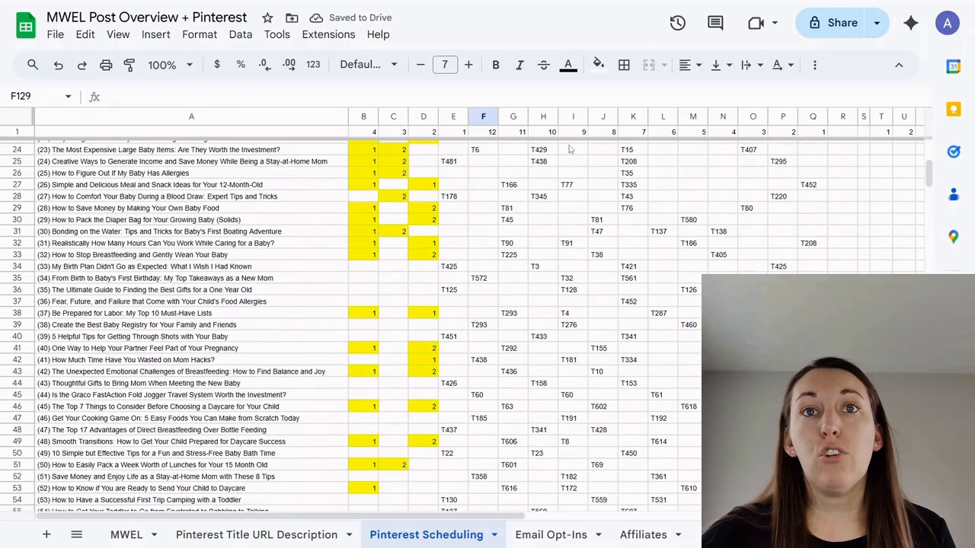
scroll(559, 268, up, 5)
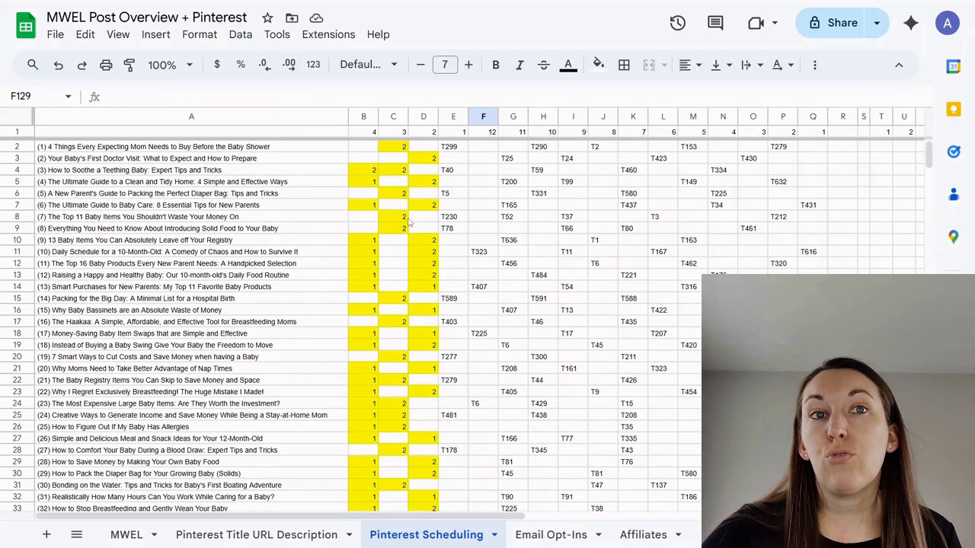
click(432, 266)
key(Left)
key(Left)
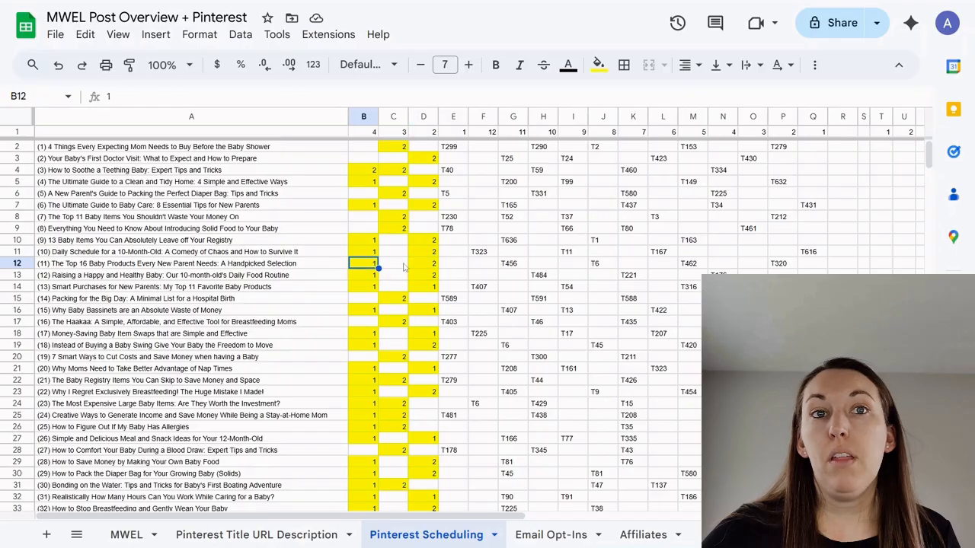
click(370, 172)
click(391, 173)
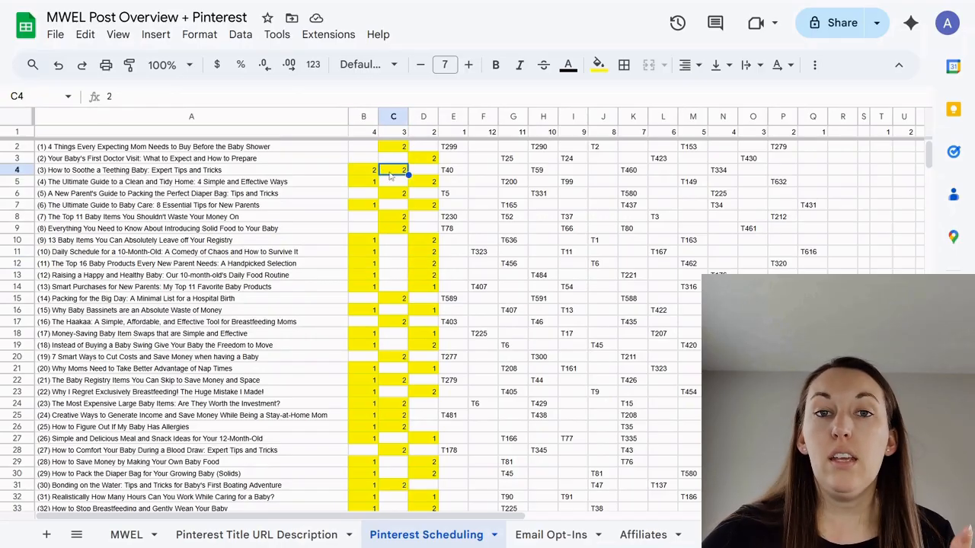
click(426, 245)
click(369, 254)
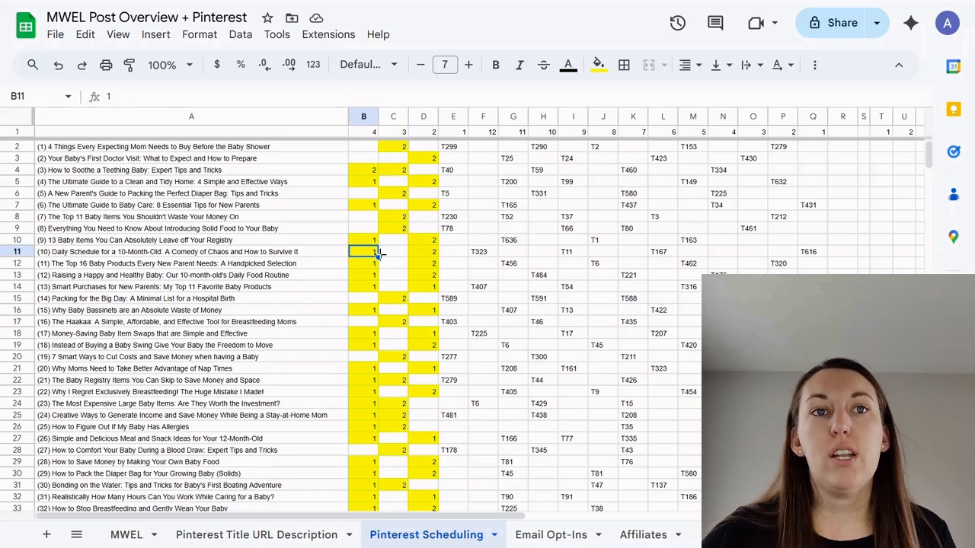
click(412, 266)
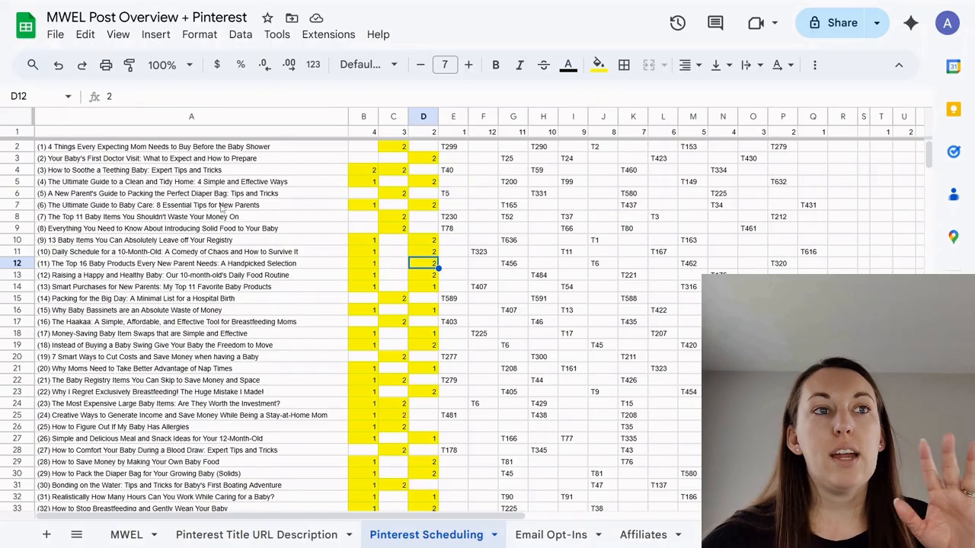
- Locate article 93, Make a Salt Dough Handprint for a One of a Kind Father's Day Gift, and select its title
scroll(201, 370, down, 20)
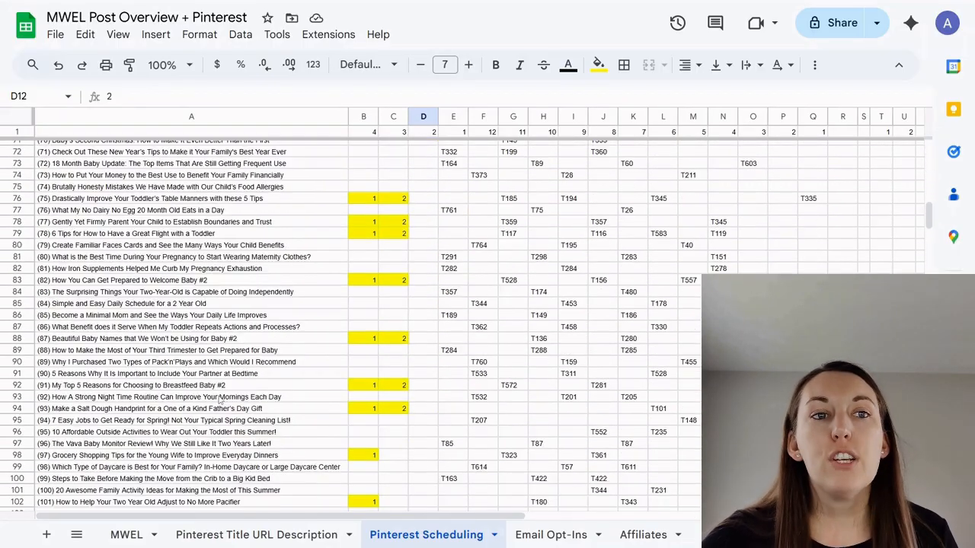
click(231, 412)
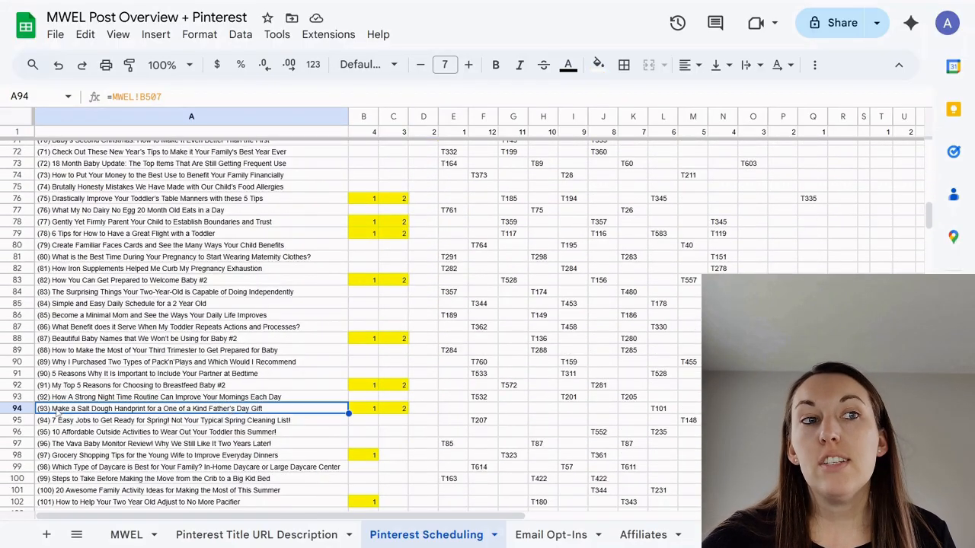